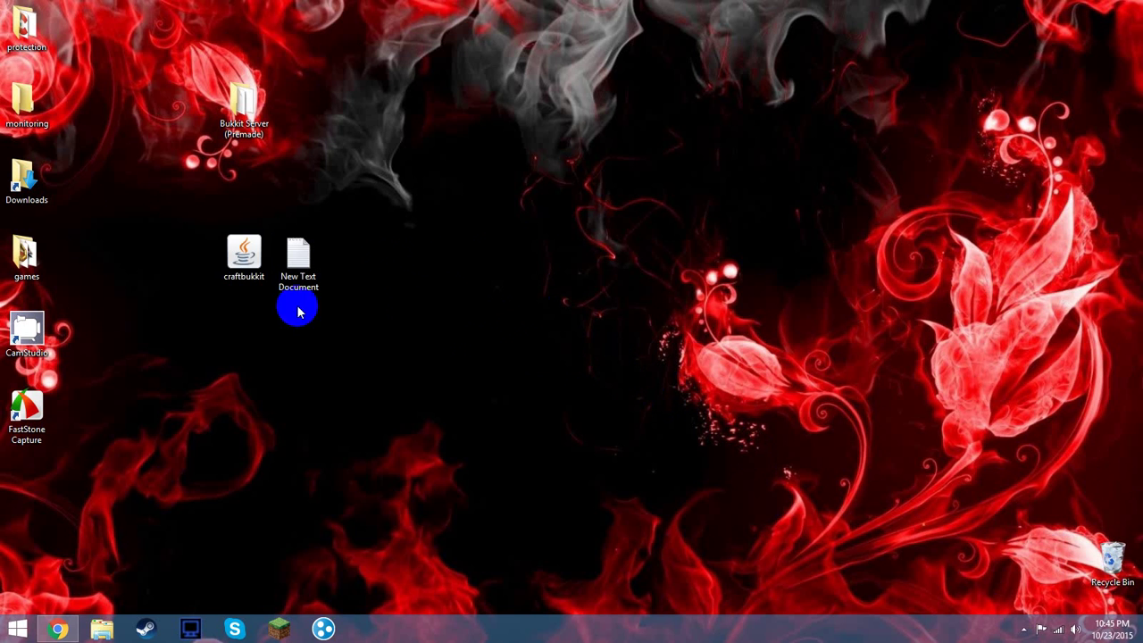
- Place craftbukkit beside New Text Document, then check the document's java launch line and PAUSE in Notepad
{"action": "left_click_drag", "start_coordinate": [243, 256], "coordinate": [350, 264]}
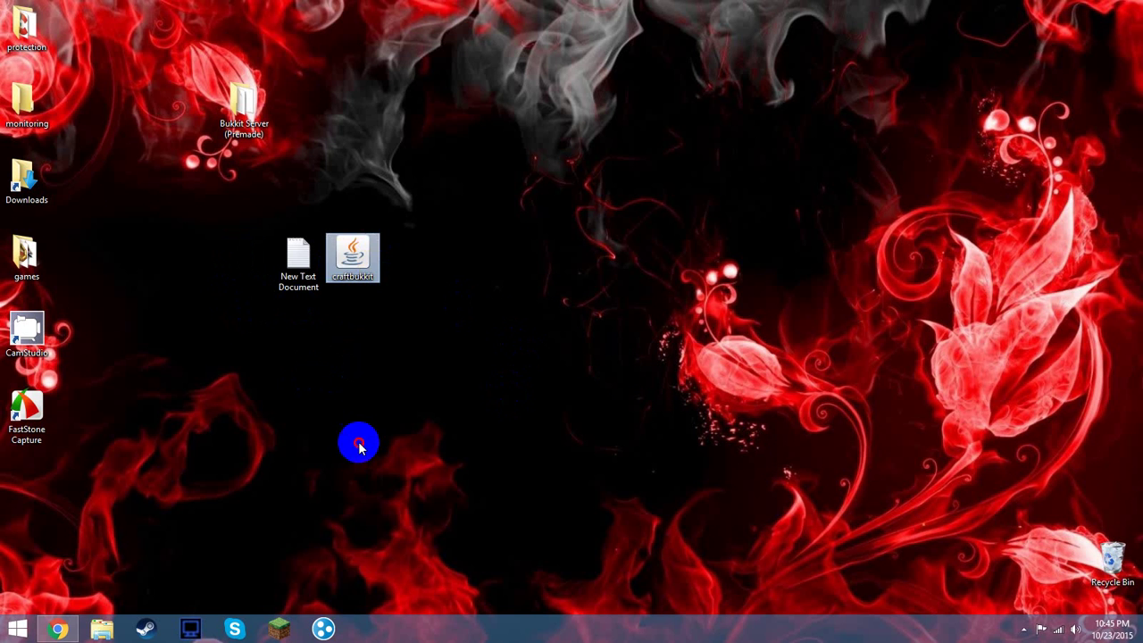
{"action": "left_click", "coordinate": [360, 446]}
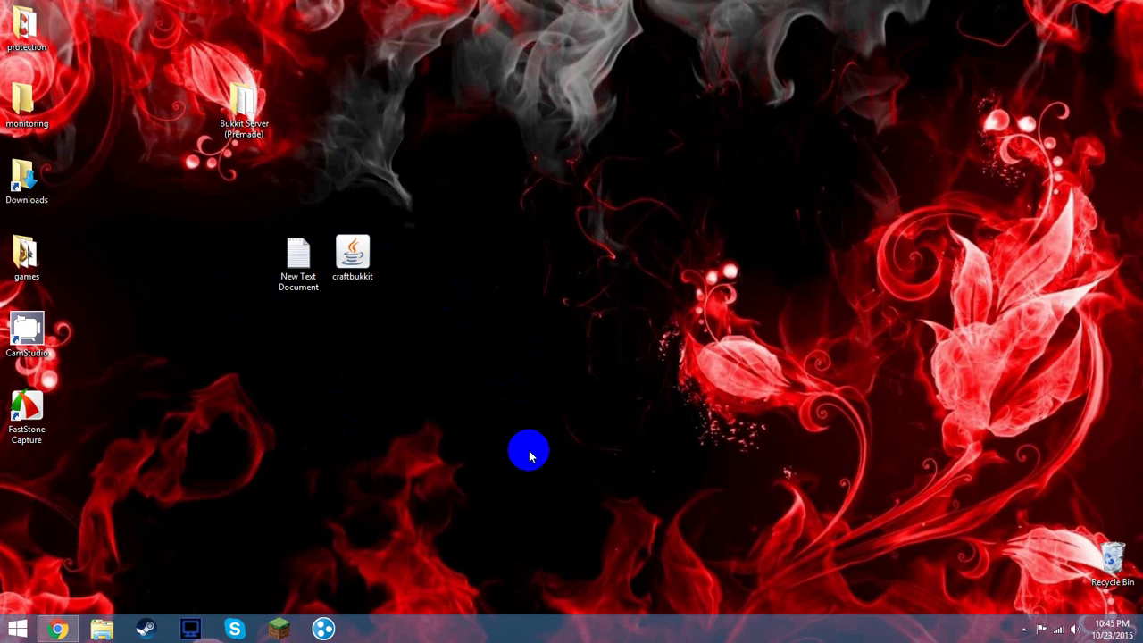
{"action": "double_click", "coordinate": [299, 259]}
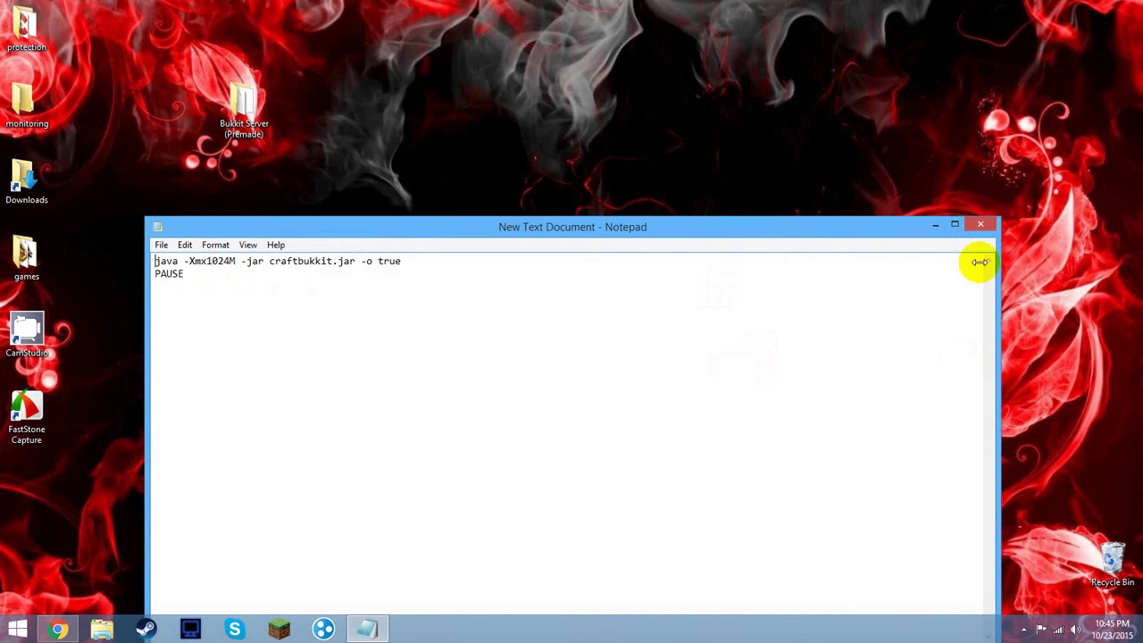
{"action": "left_click", "coordinate": [981, 224]}
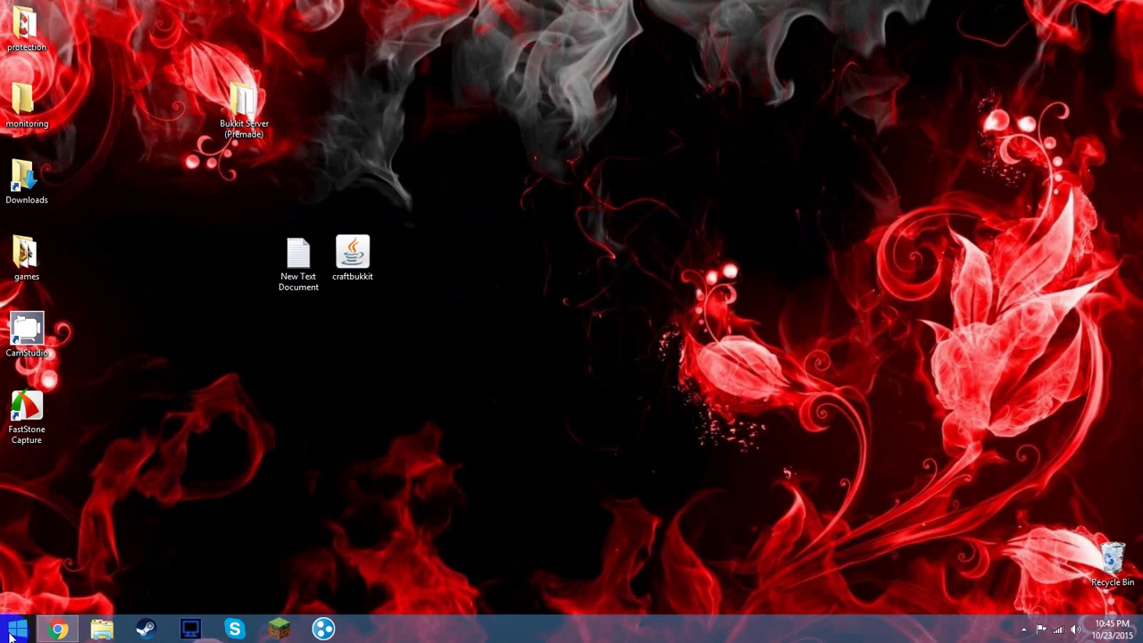
{"action": "left_click", "coordinate": [54, 606]}
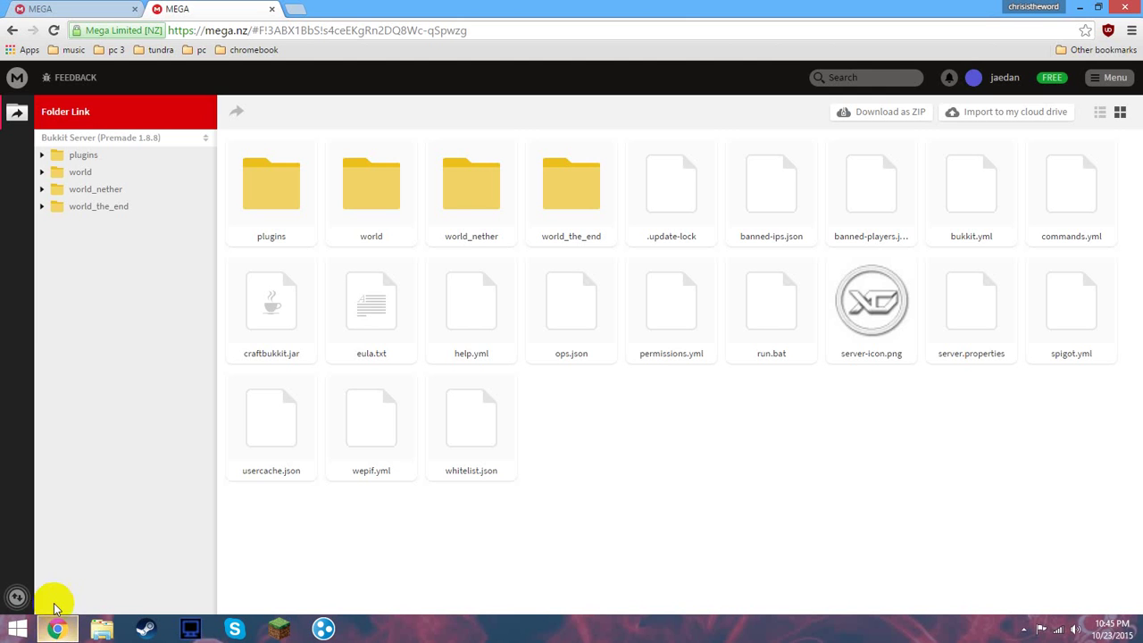
{"action": "left_click", "coordinate": [61, 9]}
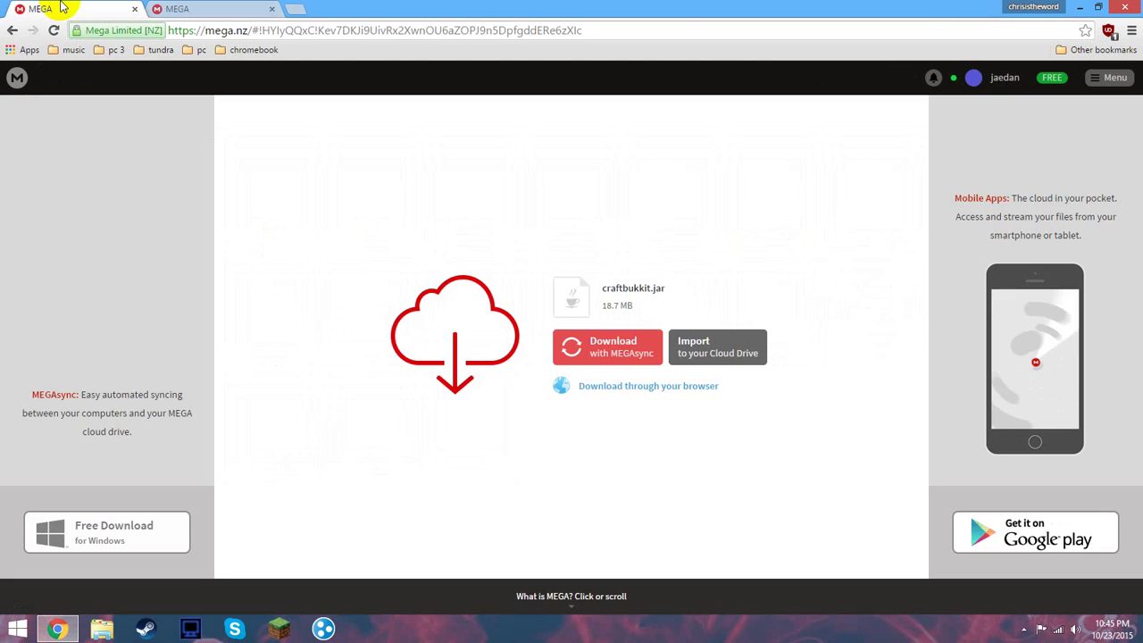
{"action": "left_click", "coordinate": [204, 7]}
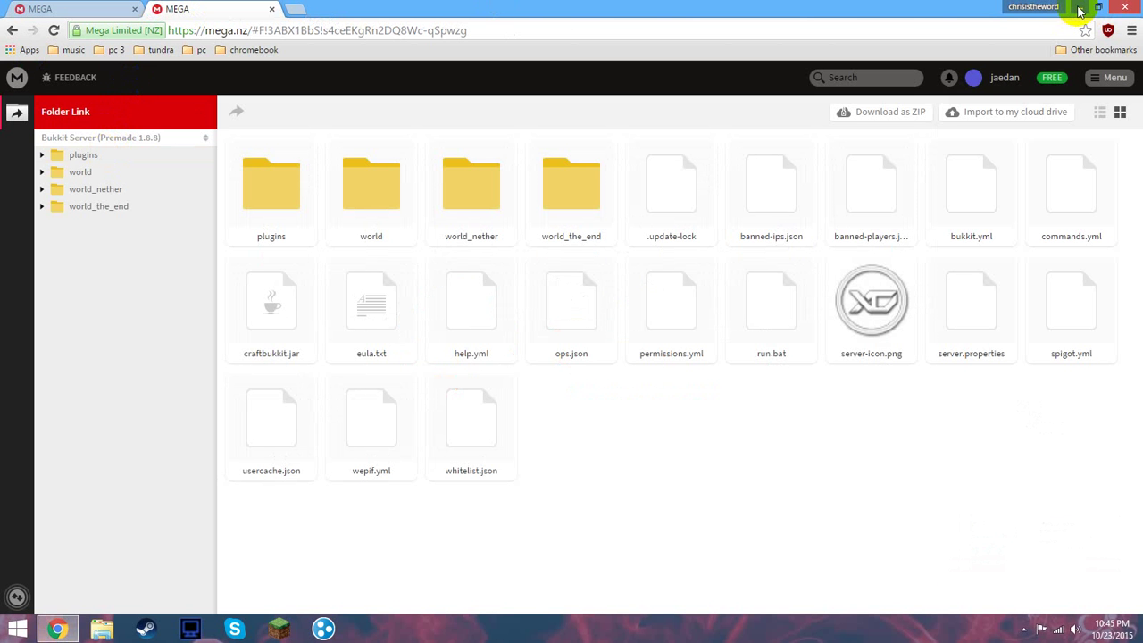
{"action": "left_click", "coordinate": [1081, 11]}
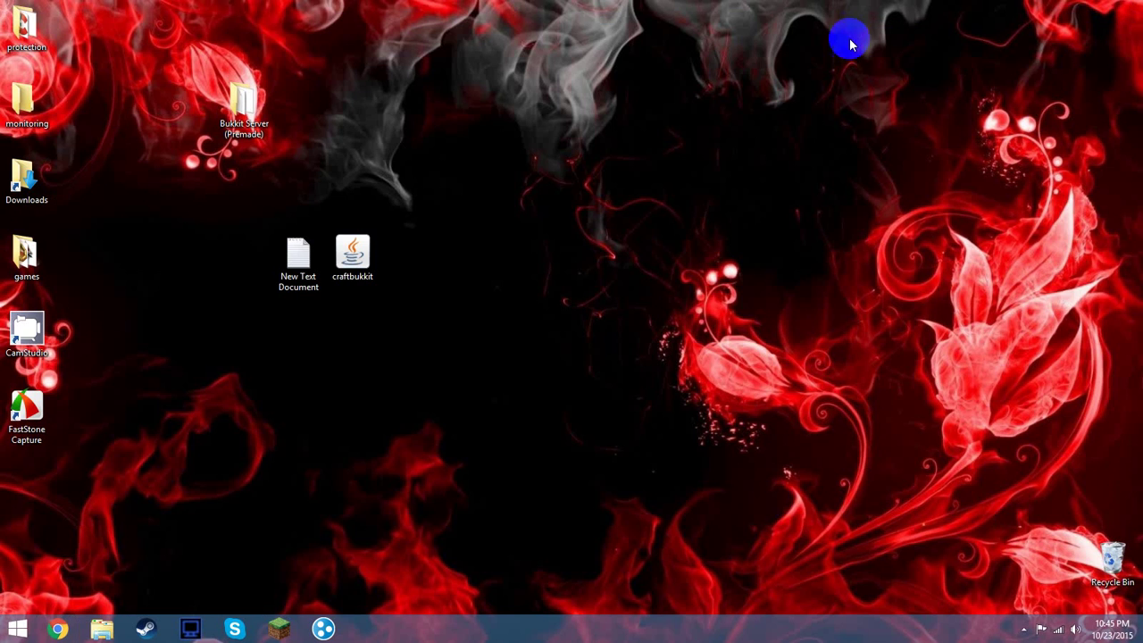
- Create a desktop folder named 'Test server' and move the craftbukkit jar into it
{"action": "left_click", "coordinate": [359, 261]}
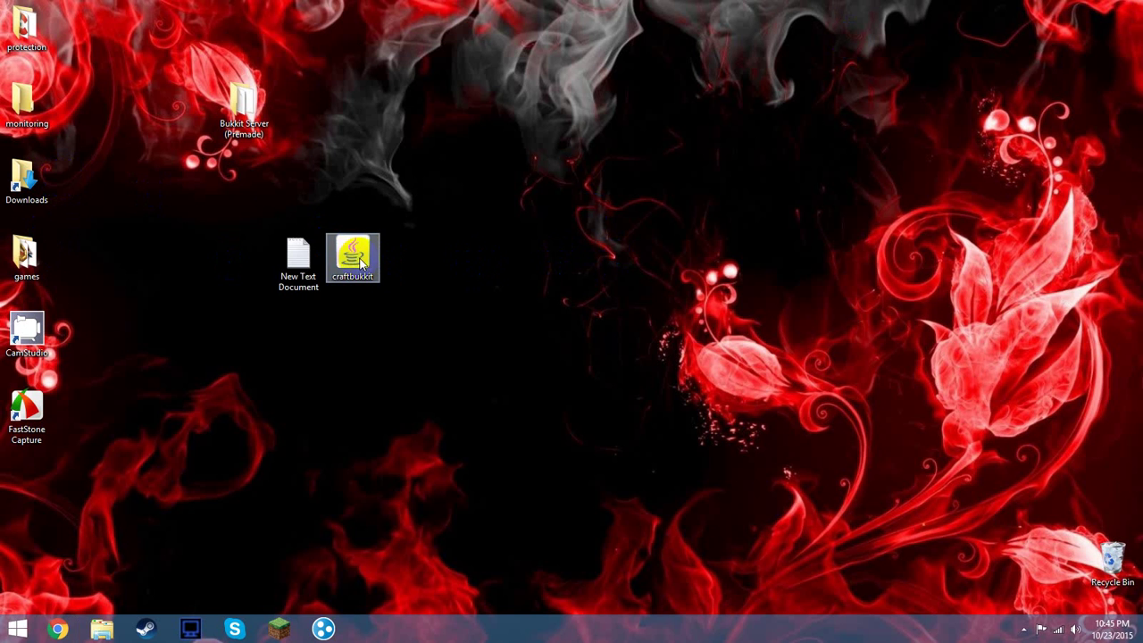
{"action": "left_click", "coordinate": [36, 199]}
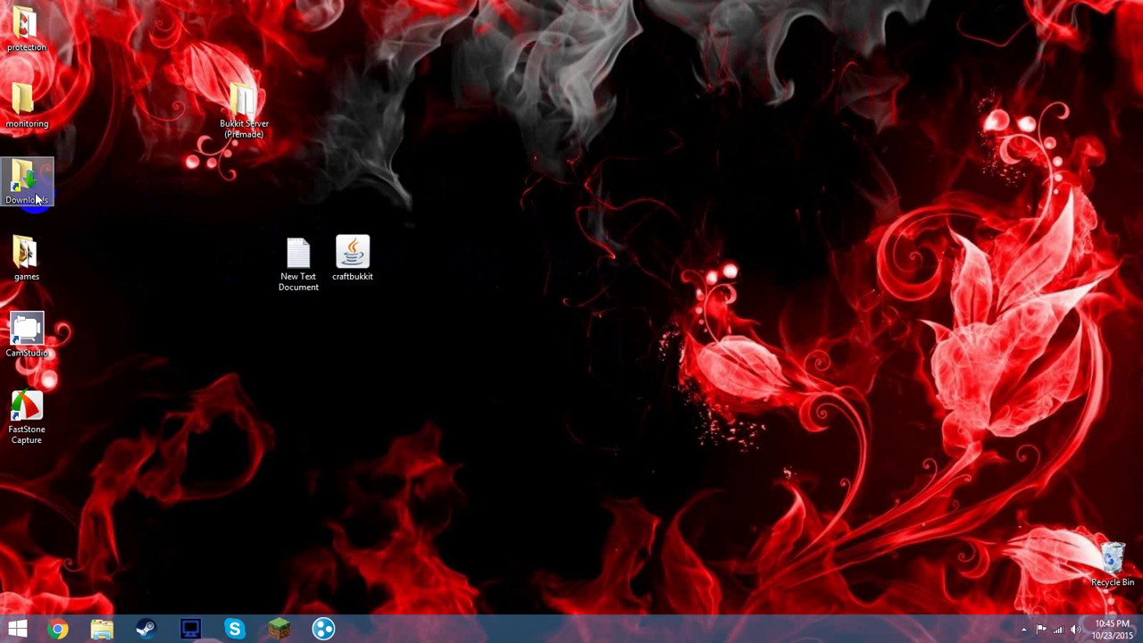
{"action": "right_click", "coordinate": [497, 237]}
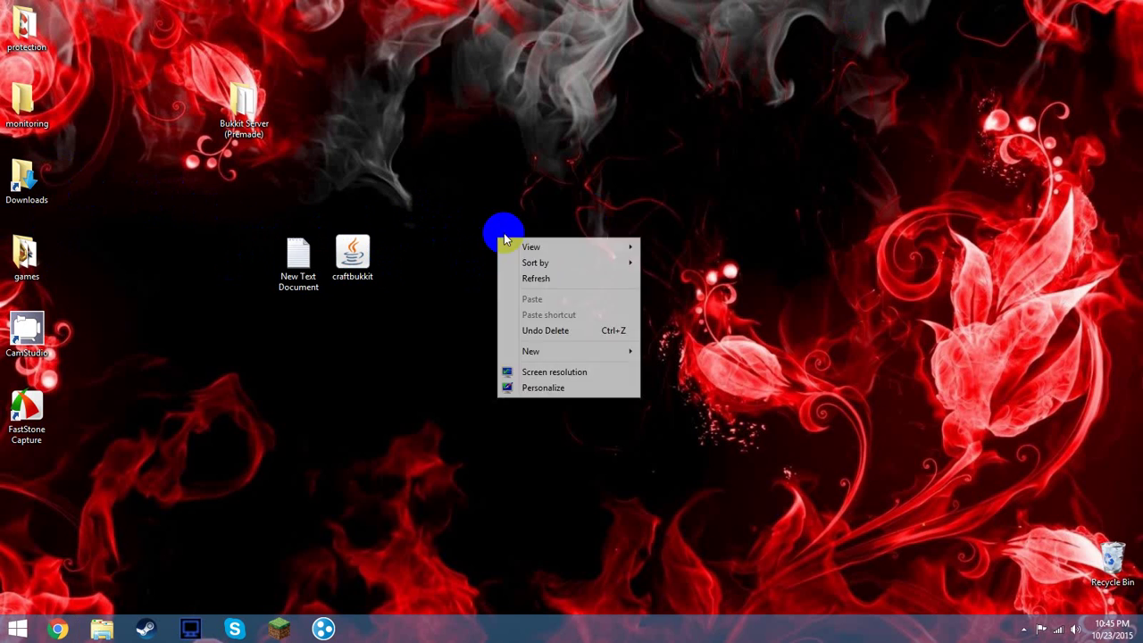
{"action": "mouse_move", "coordinate": [571, 351]}
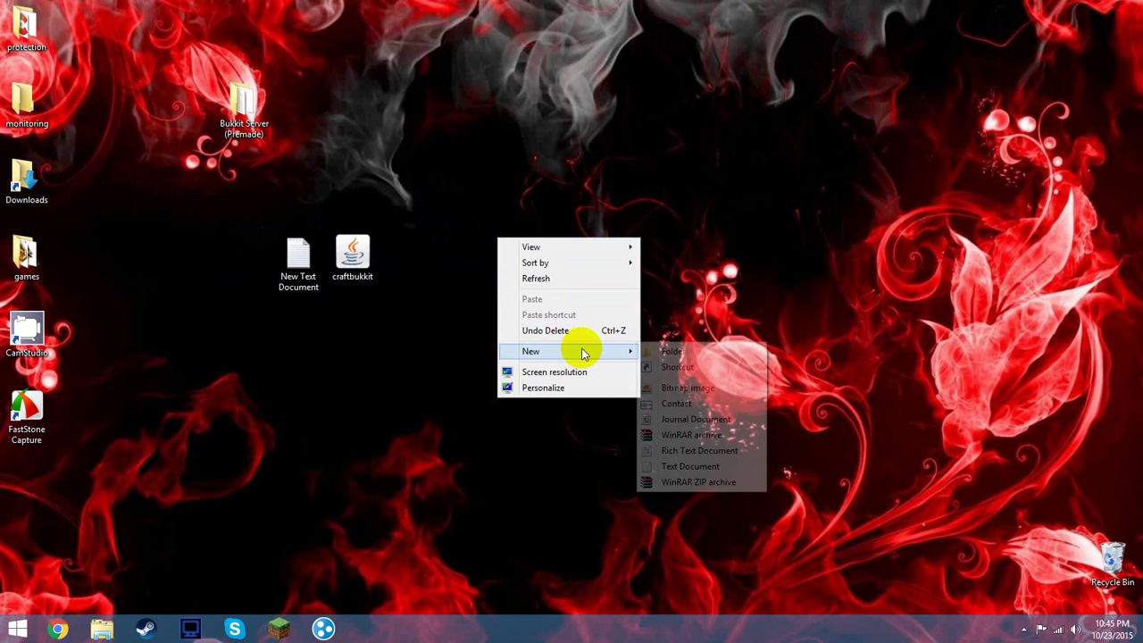
{"action": "left_click", "coordinate": [662, 351]}
{"action": "key", "text": "BackSpace"}
{"action": "type", "text": "Test server"}
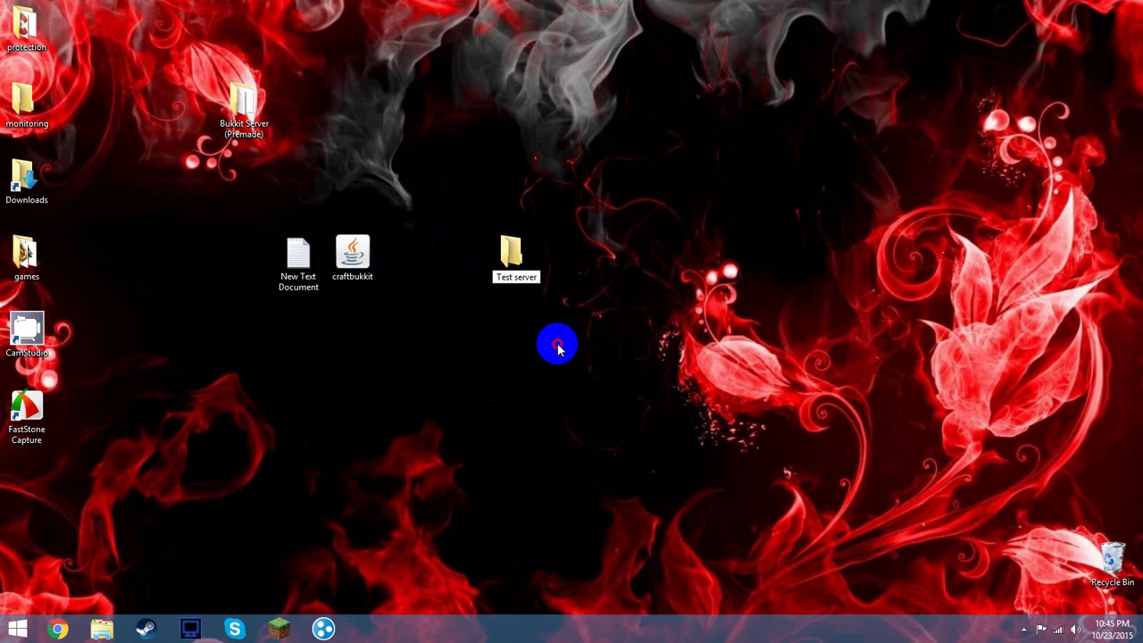
{"action": "key", "text": "Return"}
{"action": "left_click_drag", "start_coordinate": [362, 261], "coordinate": [505, 273]}
- Run craftbukkit inside Test server to generate logs, eula and server.properties, and empty the Recycle Bin
{"action": "double_click", "coordinate": [511, 266]}
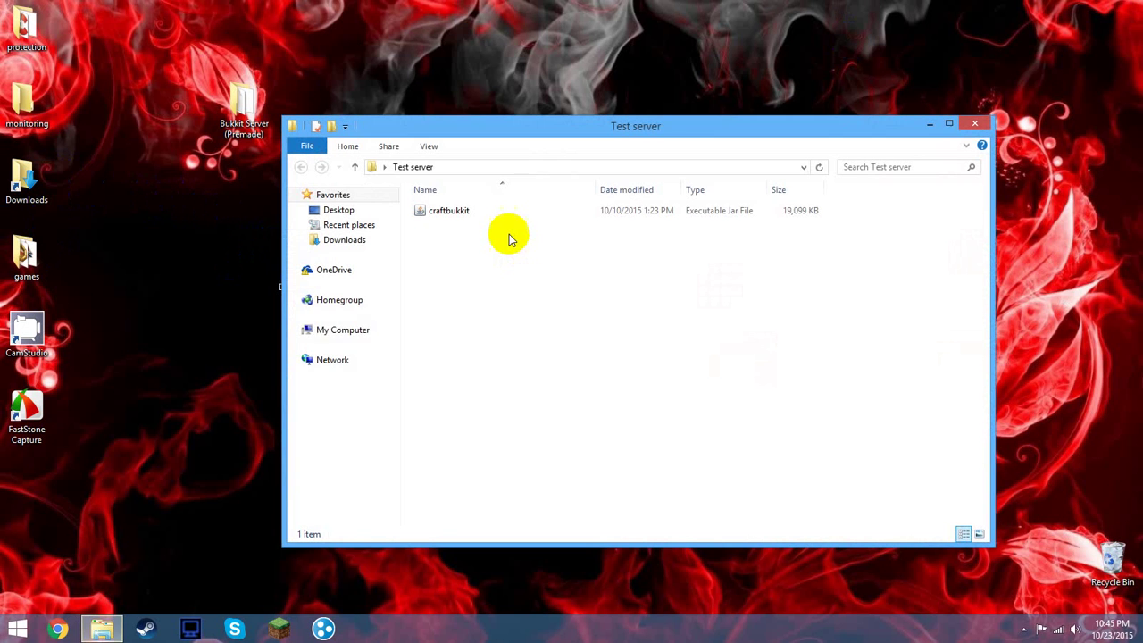
{"action": "double_click", "coordinate": [506, 218]}
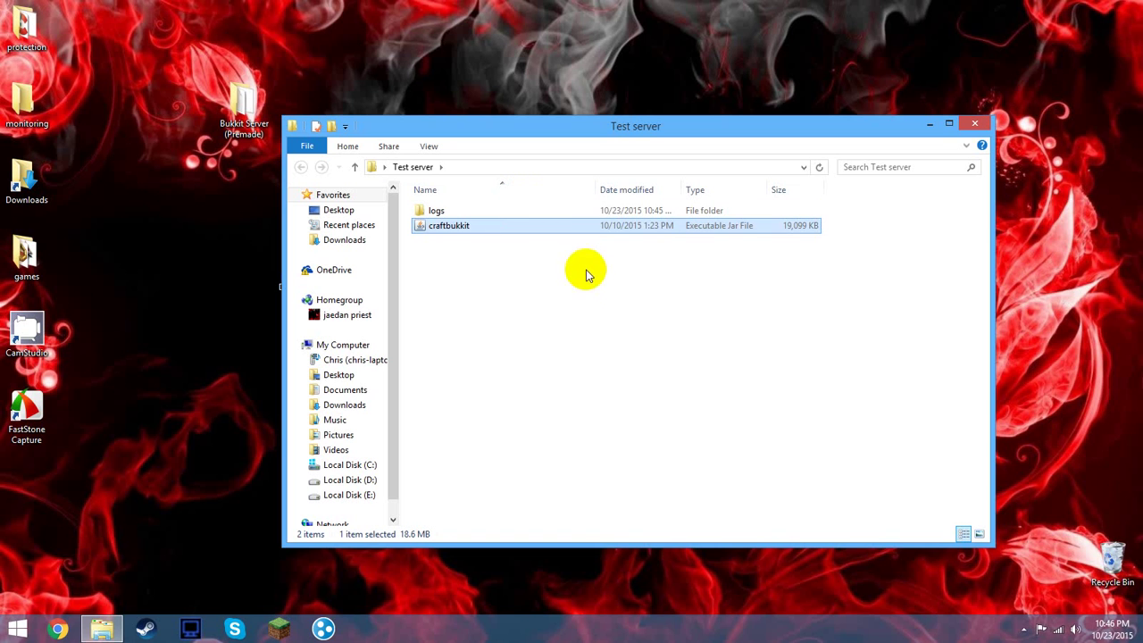
{"action": "right_click", "coordinate": [1112, 560]}
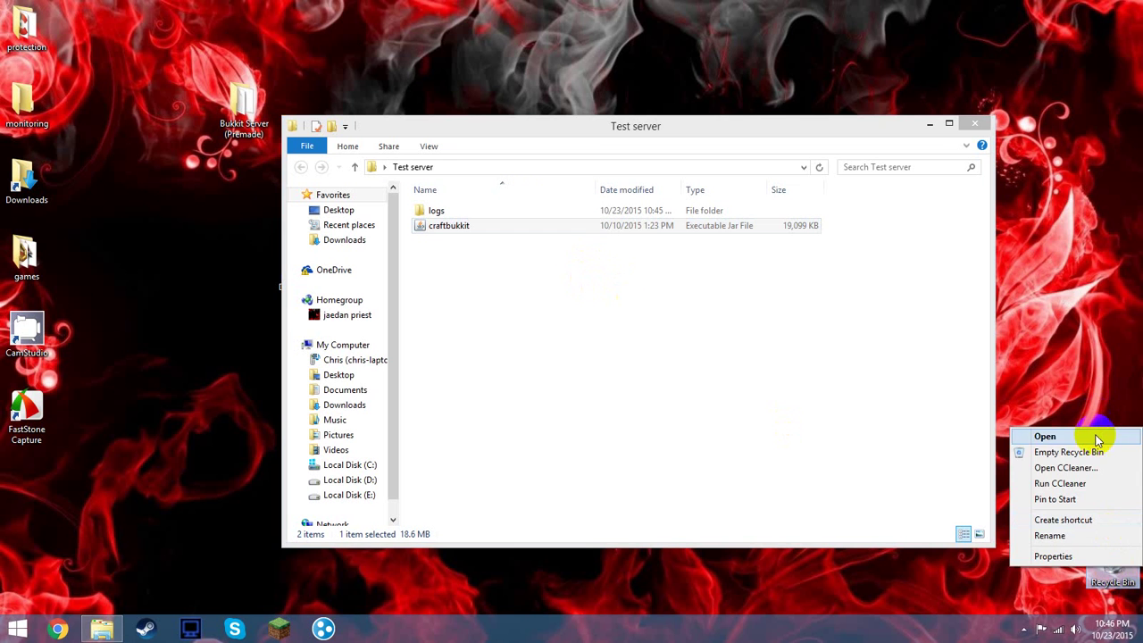
{"action": "left_click", "coordinate": [1068, 452]}
{"action": "left_click", "coordinate": [628, 325]}
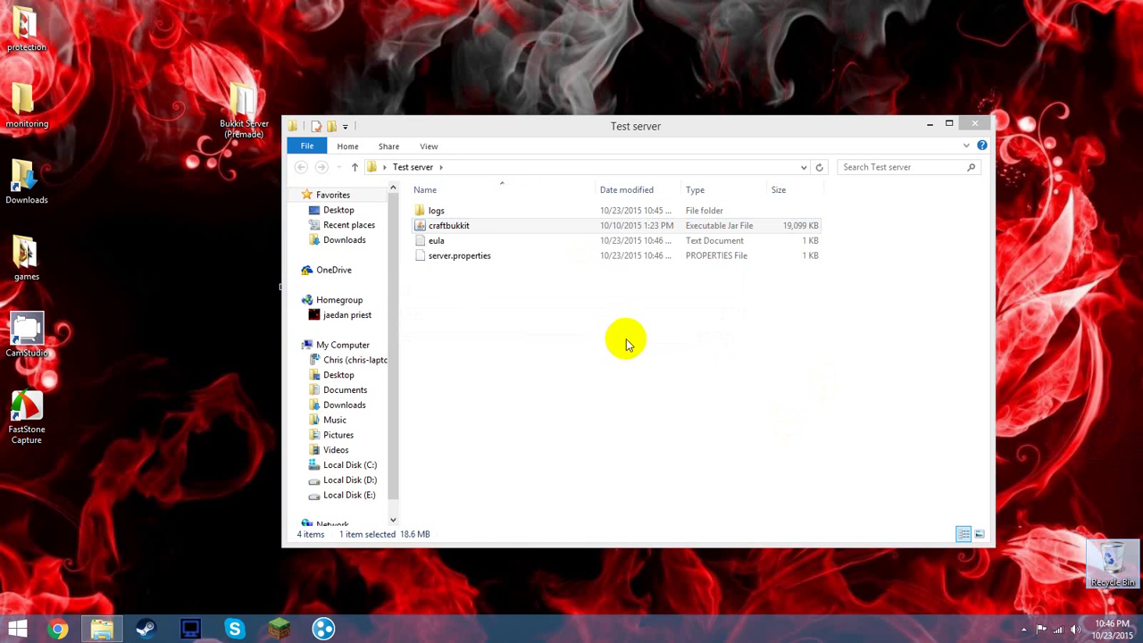
- Change the eula file from eula=false to eula=true, save it and close Notepad
{"action": "left_click", "coordinate": [466, 242]}
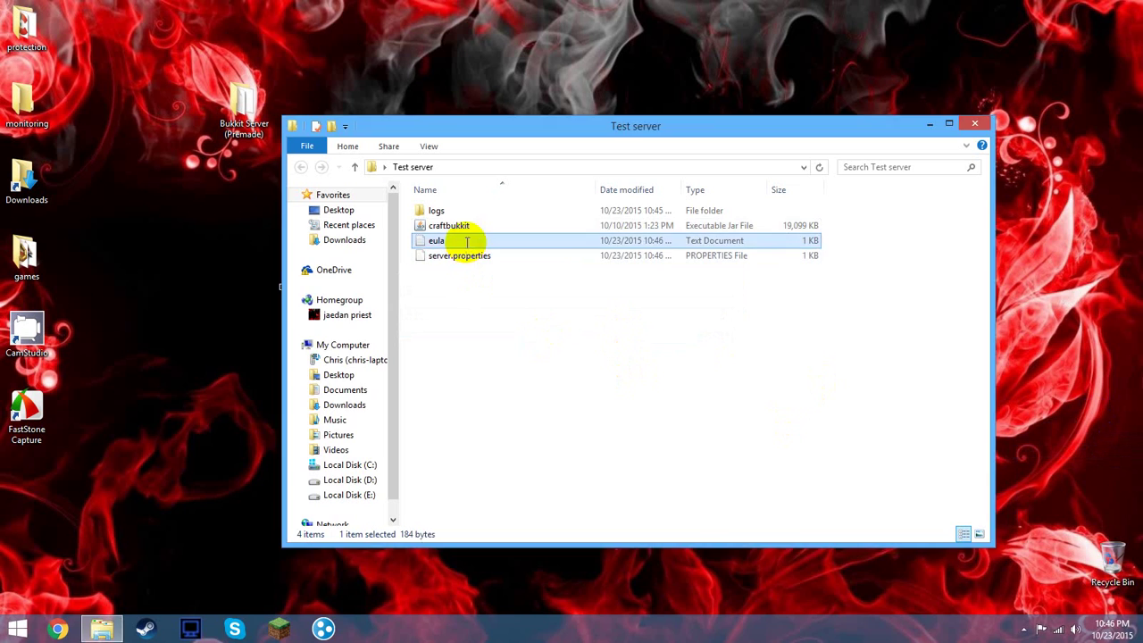
{"action": "double_click", "coordinate": [466, 242]}
{"action": "left_click", "coordinate": [217, 291]}
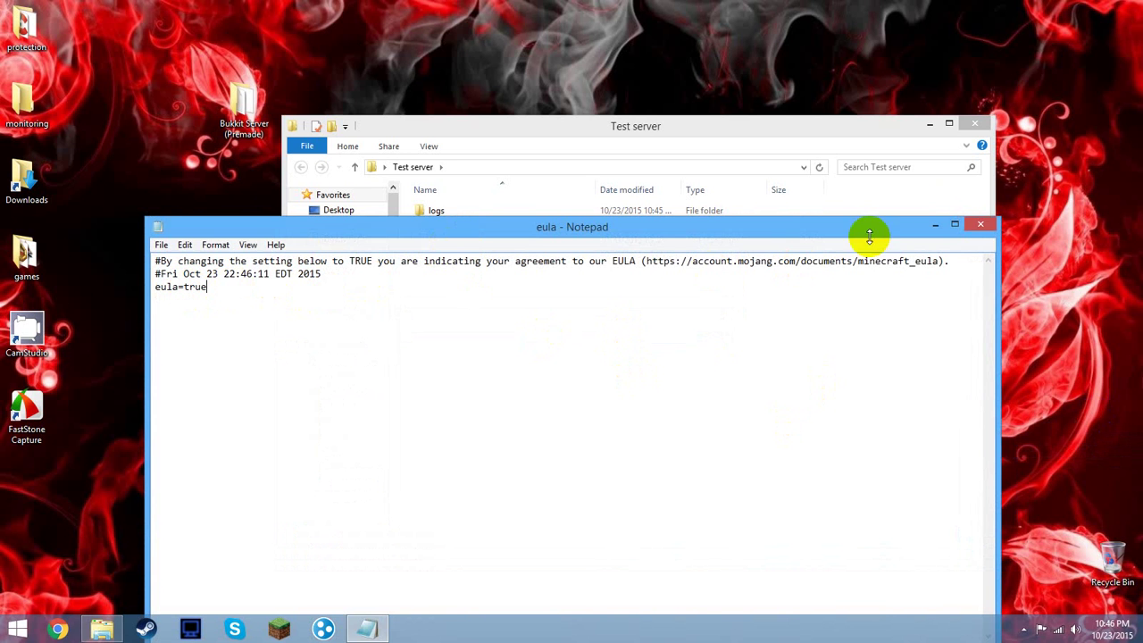
{"action": "left_click", "coordinate": [981, 224]}
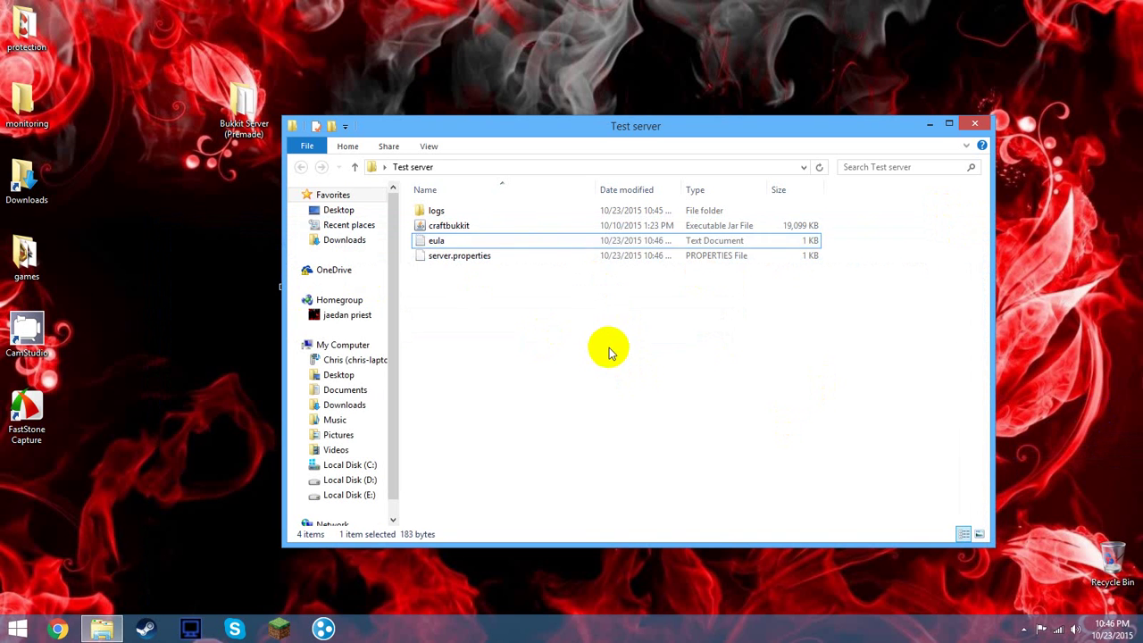
- Run the craftbukkit jar again to generate the world, plugins and server config files
{"action": "left_click", "coordinate": [471, 228]}
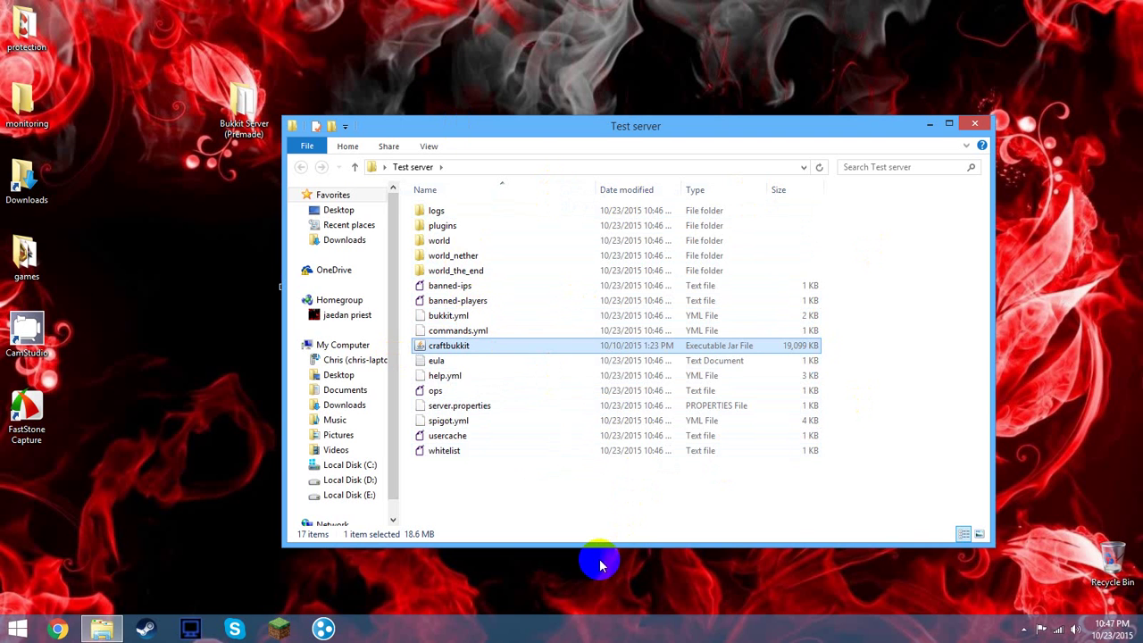
- Create a blank New Text Document in the Test server folder and open it in Notepad
{"action": "mouse_move", "coordinate": [581, 126]}
{"action": "left_mouse_down"}
{"action": "mouse_move", "coordinate": [601, 305]}
{"action": "mouse_move", "coordinate": [589, 337]}
{"action": "left_mouse_up"}
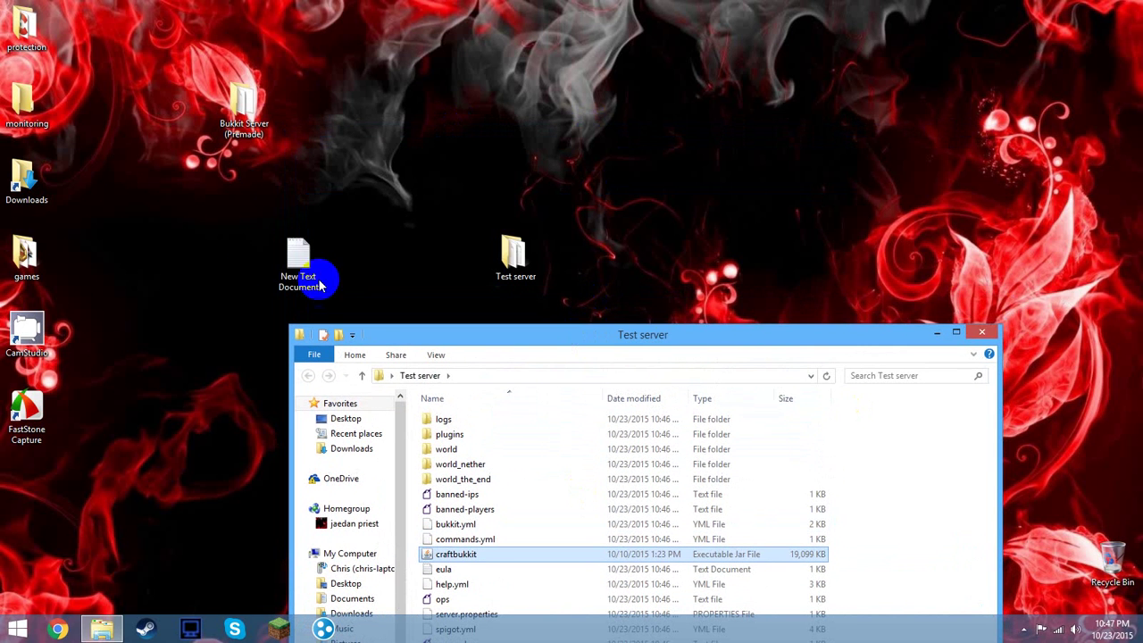
{"action": "left_click_drag", "start_coordinate": [521, 270], "coordinate": [487, 129]}
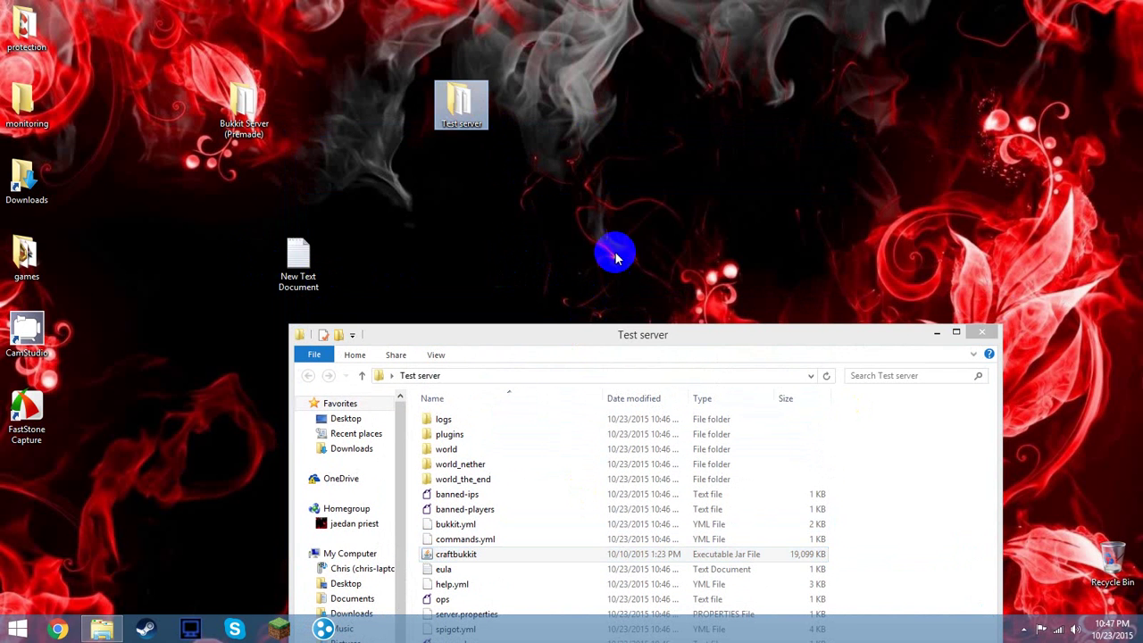
{"action": "mouse_move", "coordinate": [523, 330]}
{"action": "left_mouse_down"}
{"action": "mouse_move", "coordinate": [557, 248]}
{"action": "mouse_move", "coordinate": [540, 116]}
{"action": "left_mouse_up"}
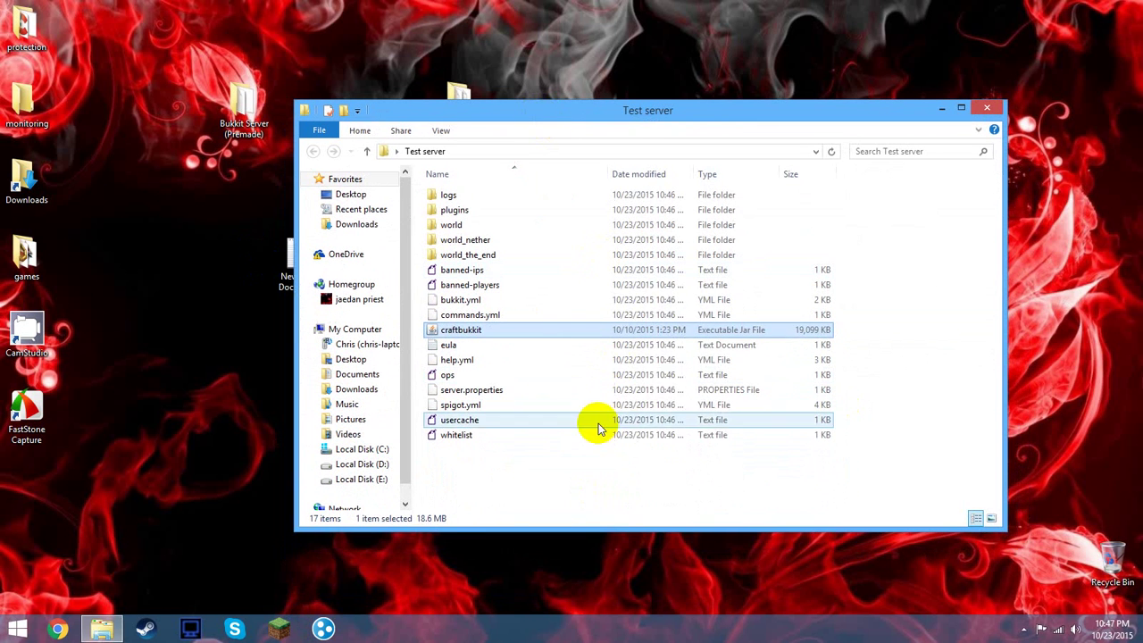
{"action": "right_click", "coordinate": [570, 469]}
{"action": "mouse_move", "coordinate": [611, 440]}
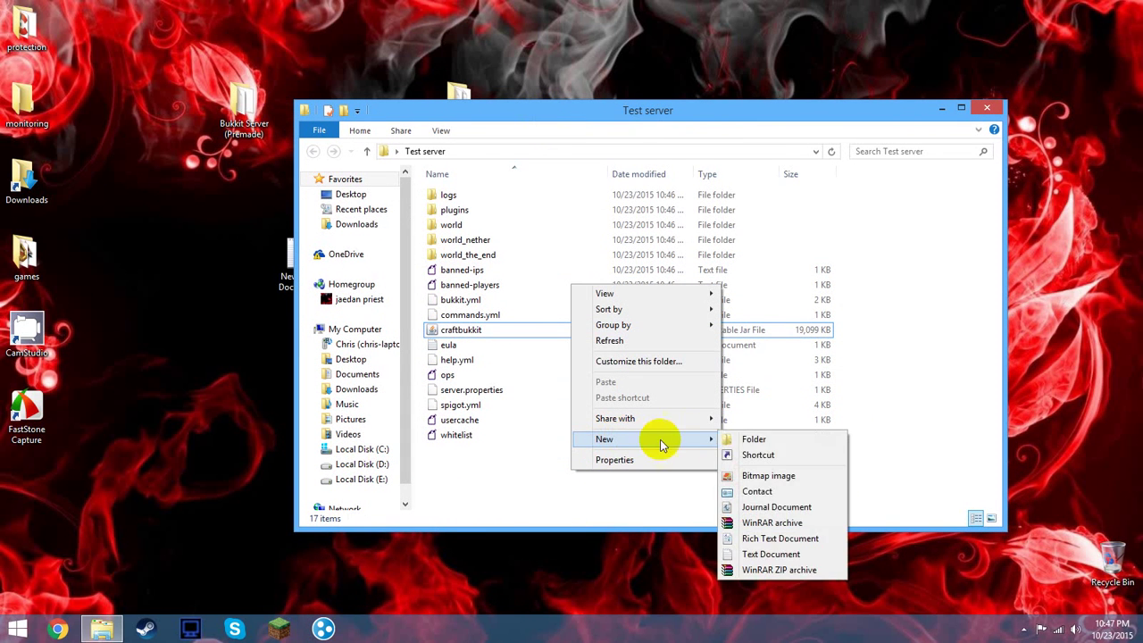
{"action": "left_click", "coordinate": [790, 555]}
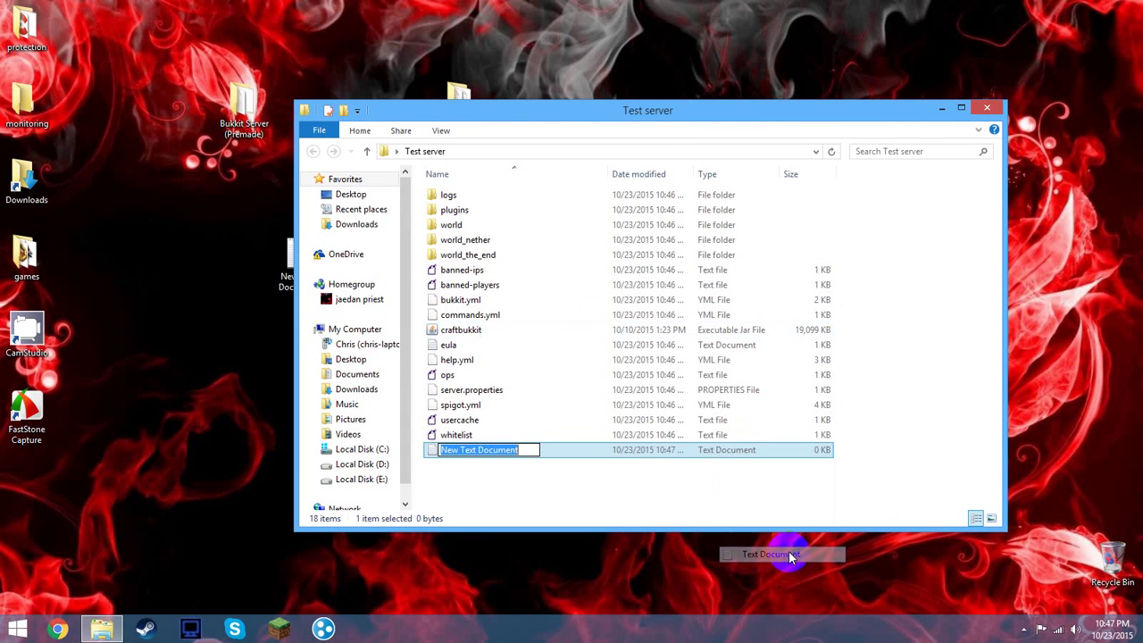
{"action": "left_click", "coordinate": [625, 501]}
{"action": "left_click", "coordinate": [616, 377]}
{"action": "double_click", "coordinate": [616, 377]}
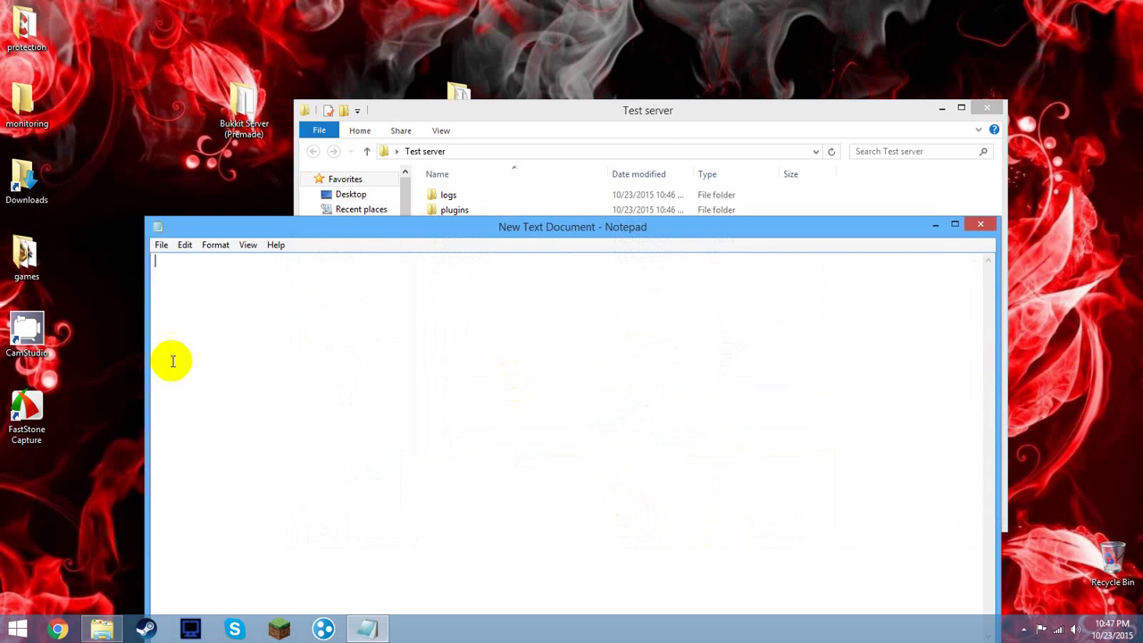
- Copy the 'java -Xmx1024M -jar craftbukkit.jar -o true' and PAUSE lines from the desktop document into the new one
{"action": "left_click", "coordinate": [942, 108]}
{"action": "left_click_drag", "start_coordinate": [465, 228], "coordinate": [893, 231]}
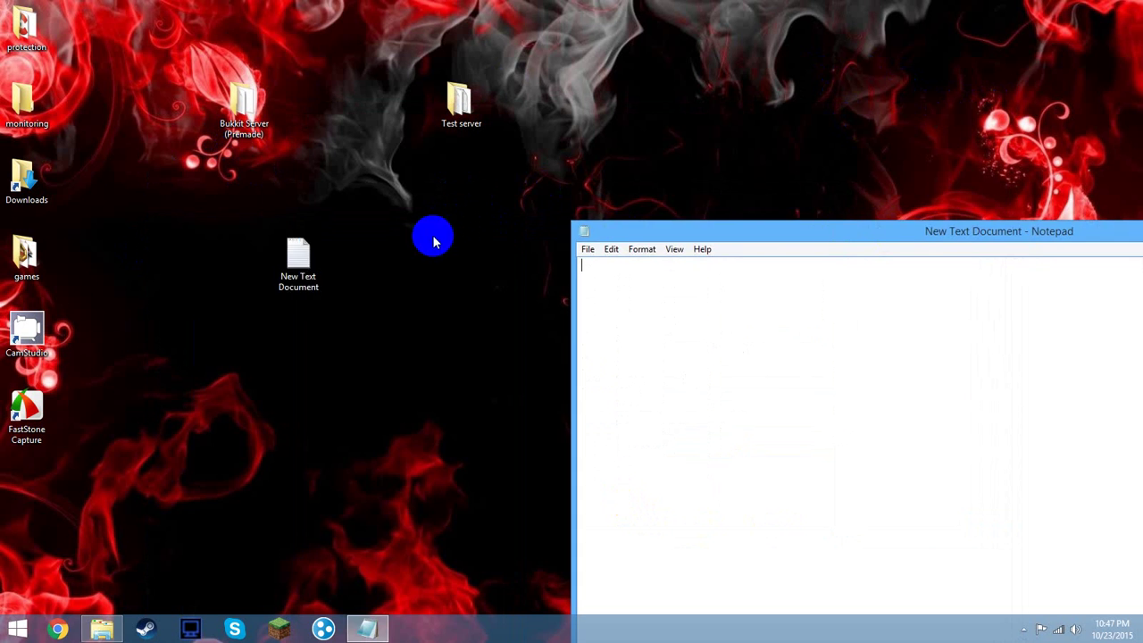
{"action": "left_click", "coordinate": [303, 250]}
{"action": "double_click", "coordinate": [306, 258]}
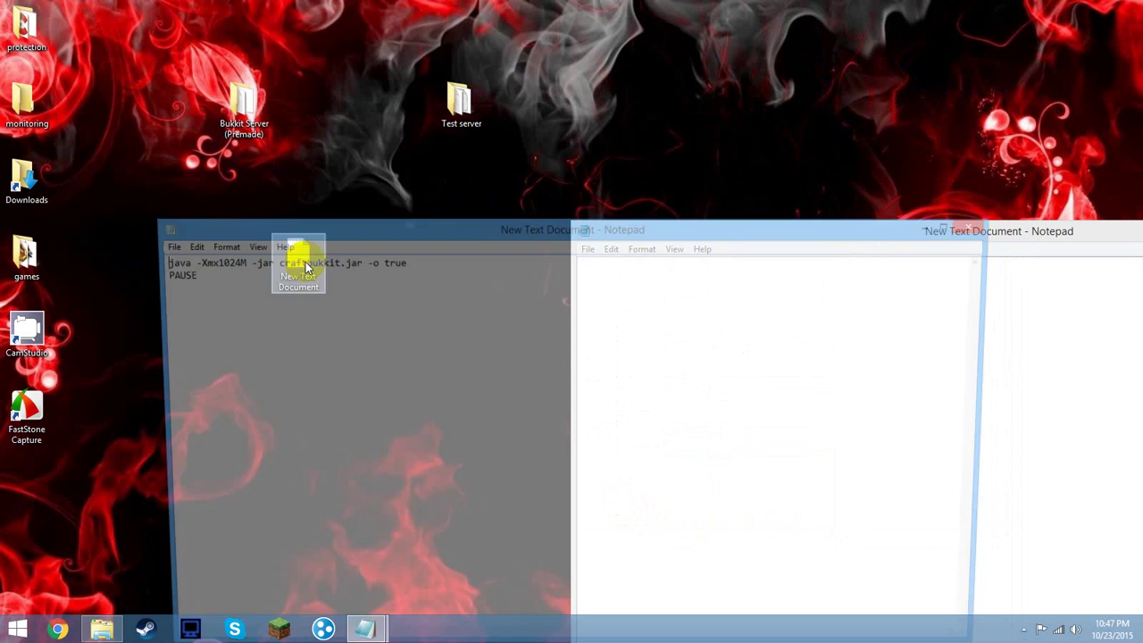
{"action": "left_click_drag", "start_coordinate": [293, 283], "coordinate": [140, 261]}
{"action": "key", "text": "ctrl+c"}
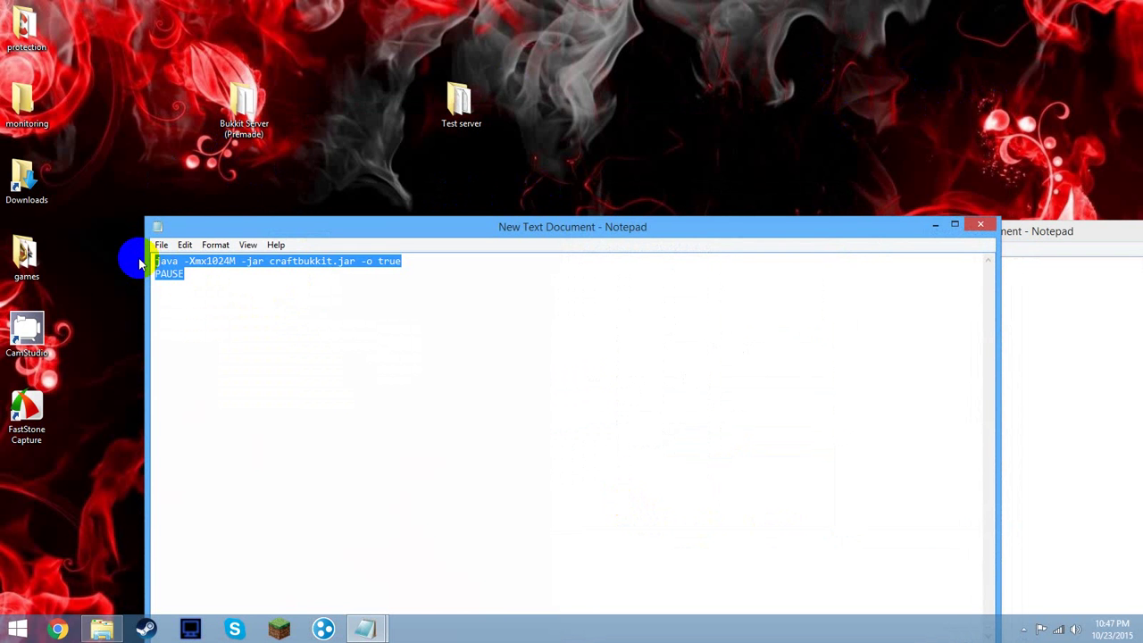
{"action": "left_click", "coordinate": [980, 224]}
{"action": "left_click_drag", "start_coordinate": [987, 234], "coordinate": [565, 193]}
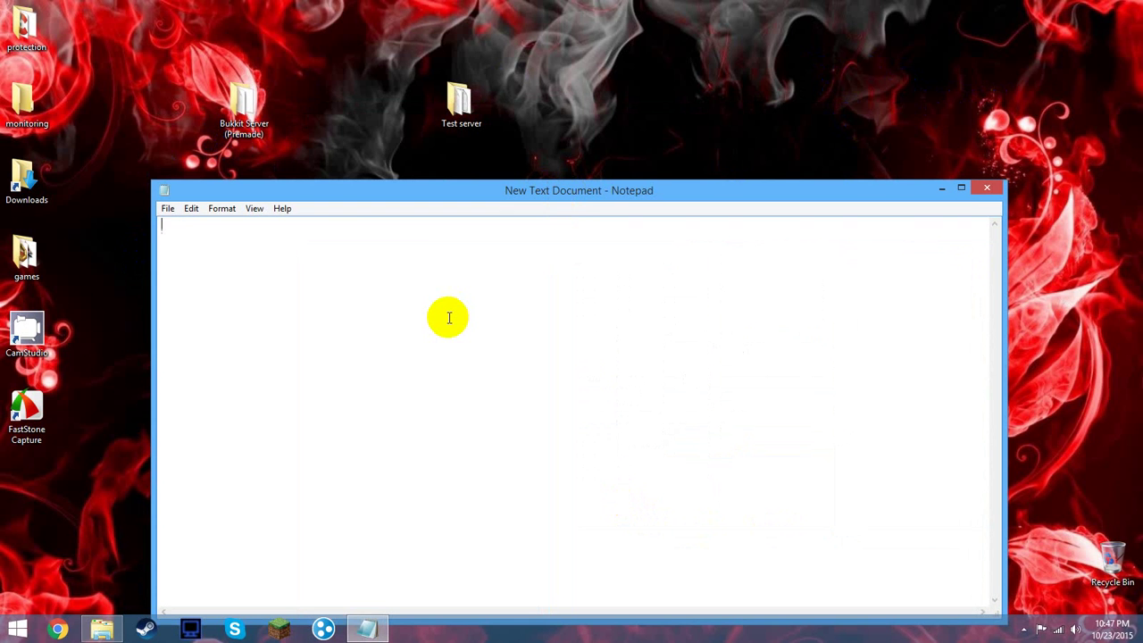
{"action": "key", "text": "ctrl+v"}
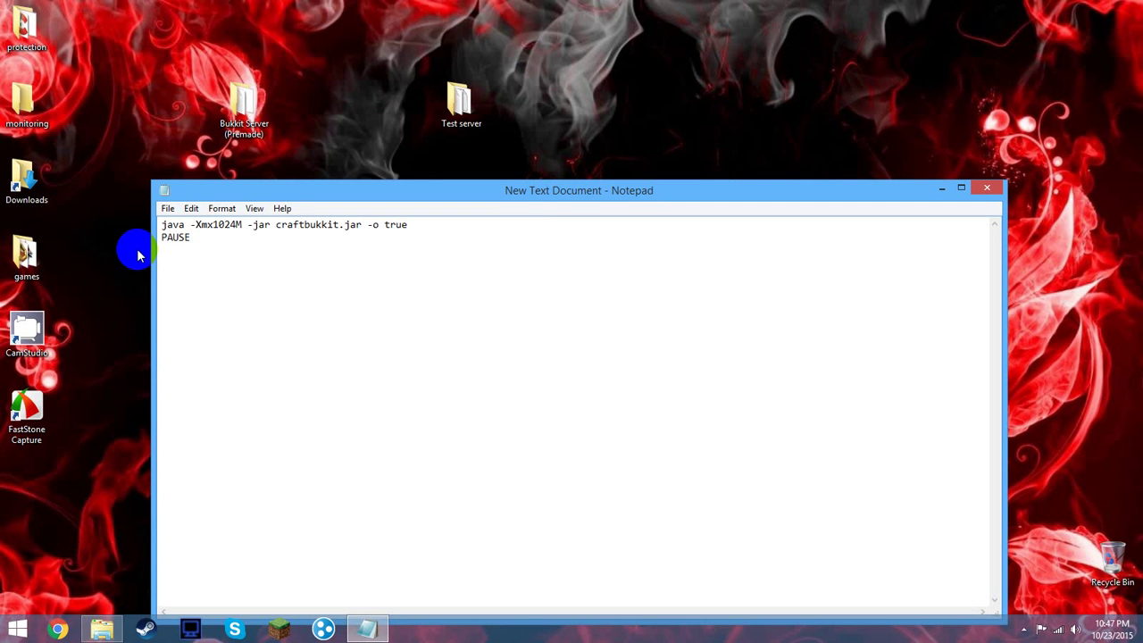
- Save the document as Run.bat with the All Files type in Test server, then close Notepad
{"action": "left_click", "coordinate": [168, 208]}
{"action": "left_click", "coordinate": [200, 272]}
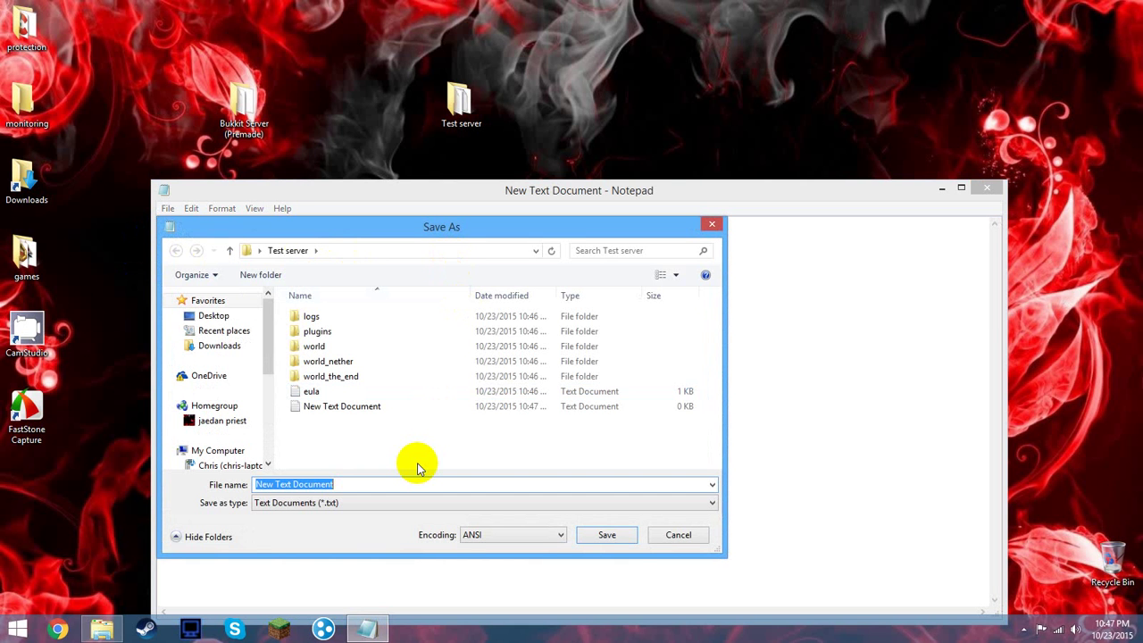
{"action": "key", "text": "BackSpace"}
{"action": "type", "text": "Run.bat"}
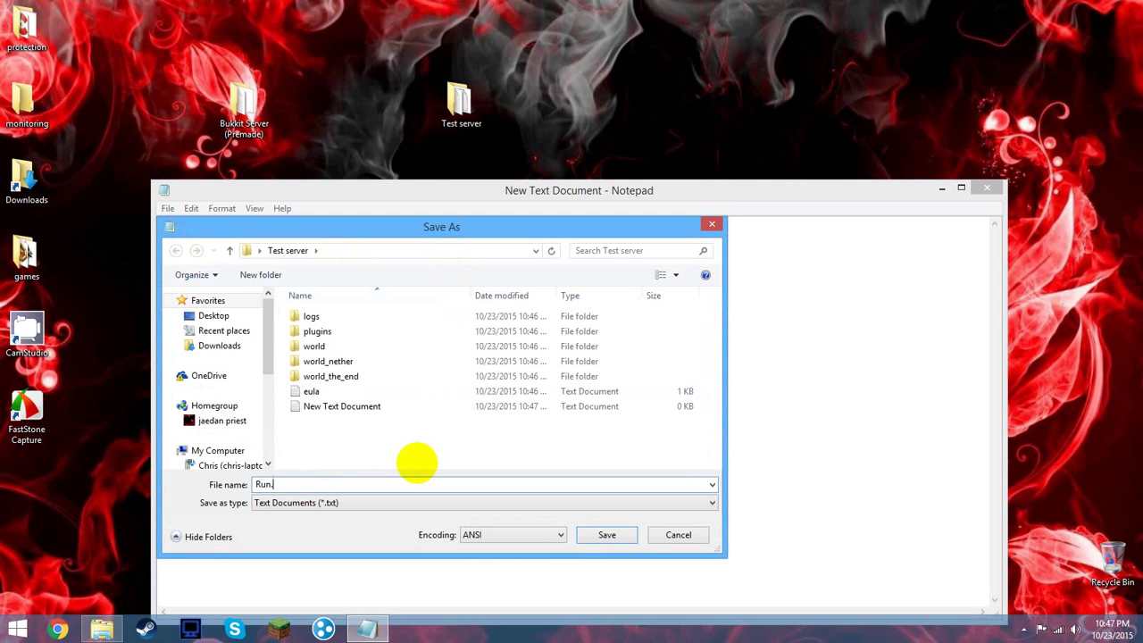
{"action": "left_click", "coordinate": [300, 503]}
{"action": "left_click", "coordinate": [301, 527]}
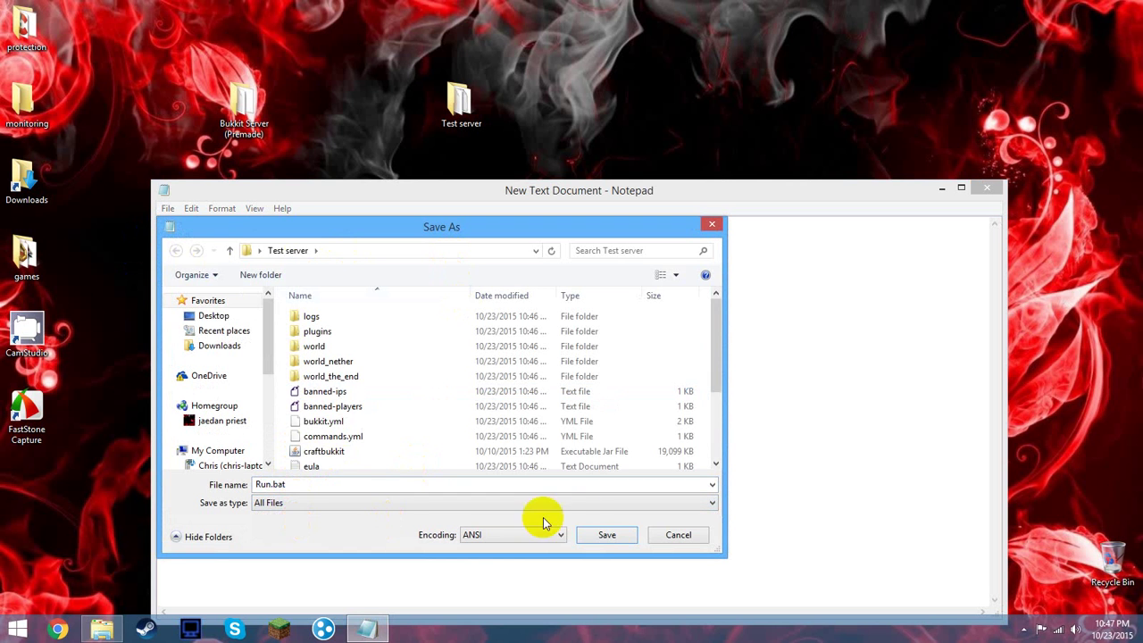
{"action": "left_click", "coordinate": [601, 533]}
{"action": "left_click", "coordinate": [988, 187]}
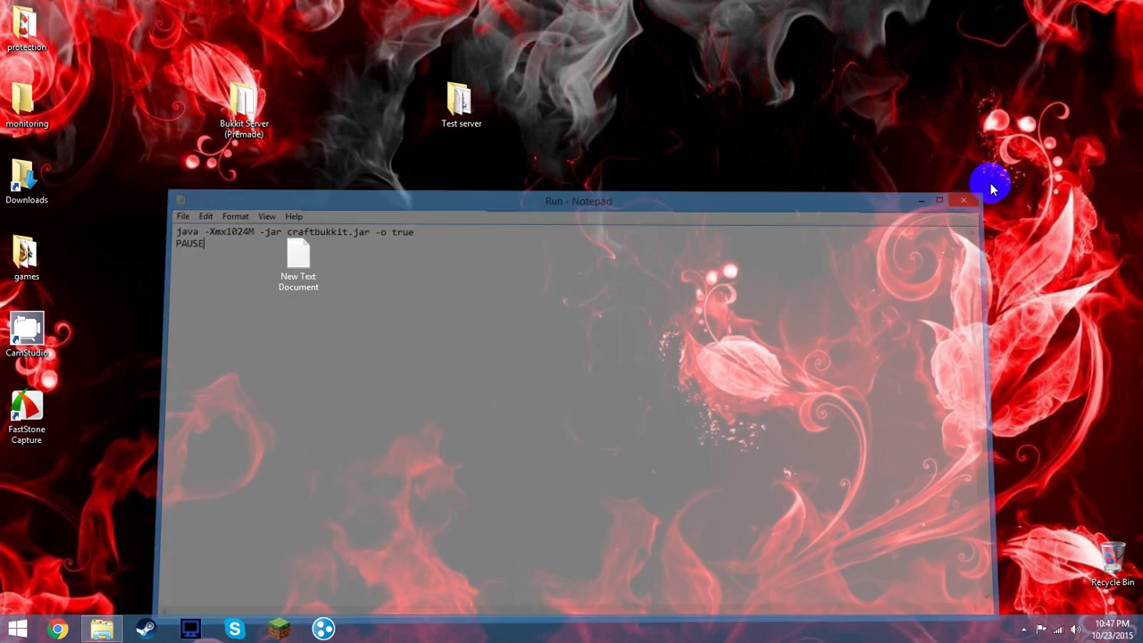
- Rearrange the desktop icons and open the Test server folder
{"action": "left_click_drag", "start_coordinate": [293, 259], "coordinate": [299, 111]}
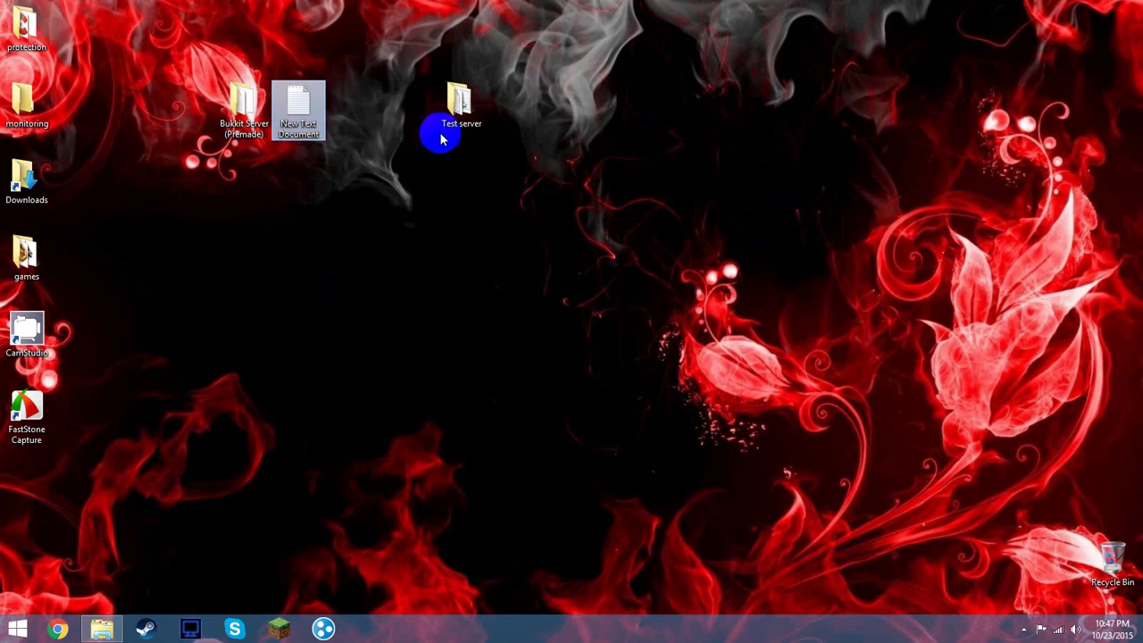
{"action": "mouse_move", "coordinate": [440, 138]}
{"action": "left_mouse_down"}
{"action": "mouse_move", "coordinate": [470, 224]}
{"action": "mouse_move", "coordinate": [468, 263]}
{"action": "left_mouse_up"}
{"action": "left_click", "coordinate": [470, 255]}
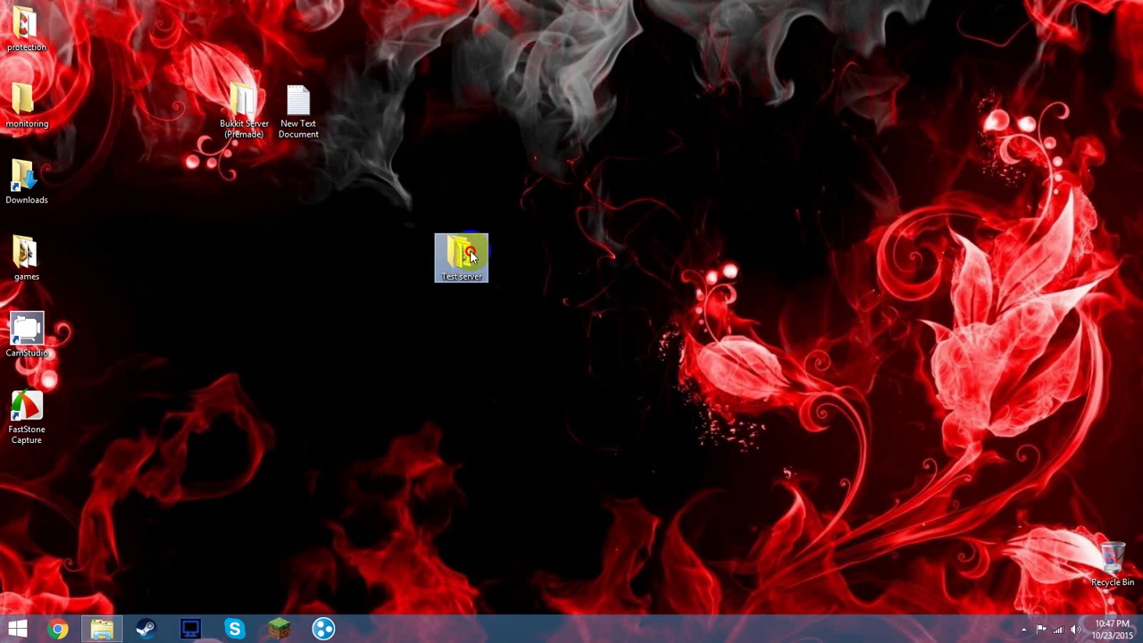
{"action": "double_click", "coordinate": [471, 255]}
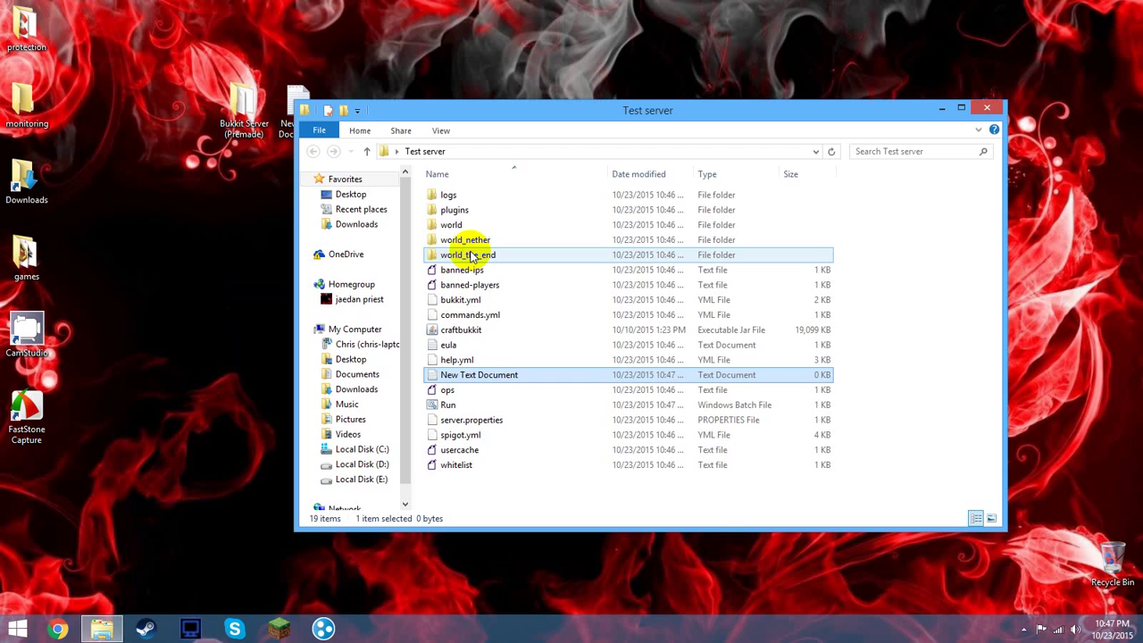
- Delete the leftover empty New Text Document from the Test server folder
{"action": "right_click", "coordinate": [492, 377]}
{"action": "left_click", "coordinate": [550, 341]}
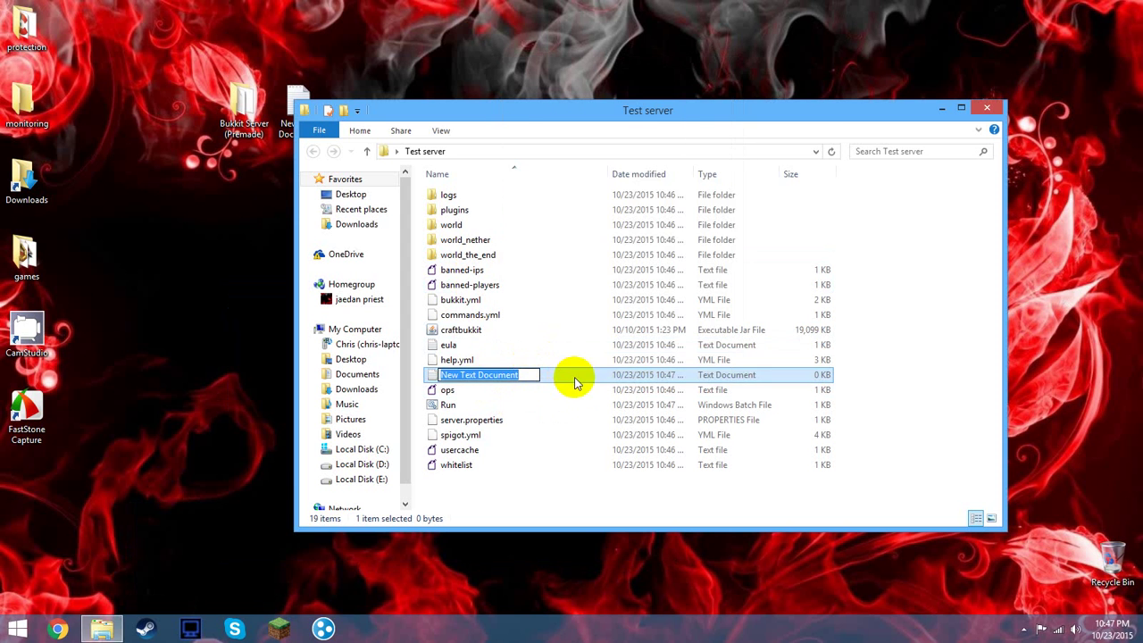
{"action": "right_click", "coordinate": [575, 382]}
{"action": "key", "text": "Up"}
{"action": "key", "text": "Up"}
{"action": "key", "text": "Up"}
{"action": "key", "text": "Return"}
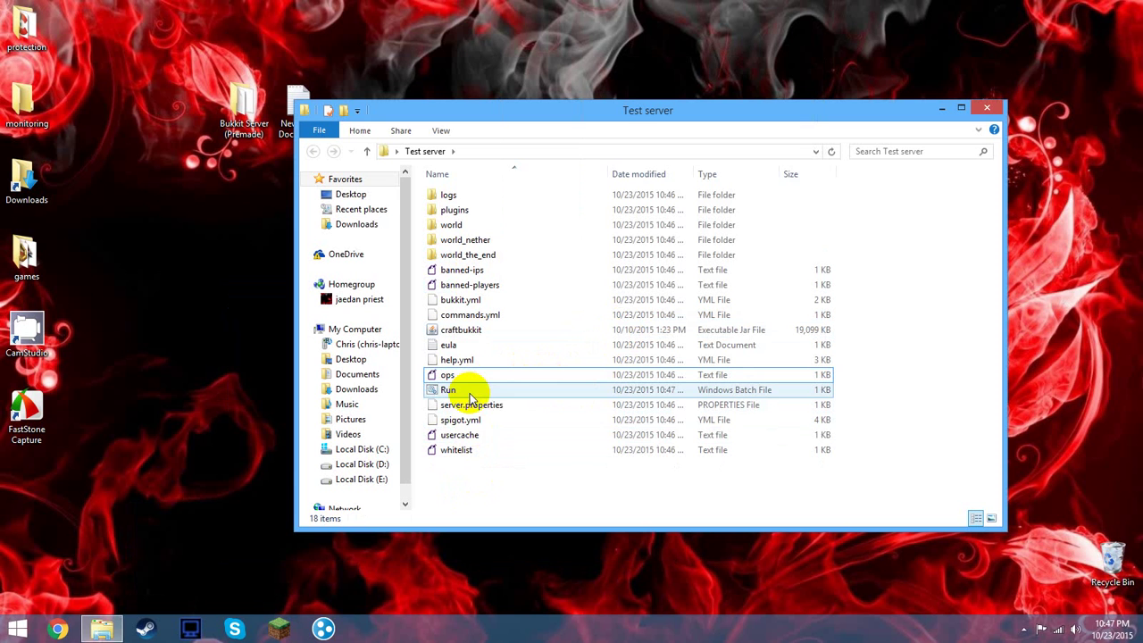
- Open server.properties in Notepad++
{"action": "right_click", "coordinate": [520, 413]}
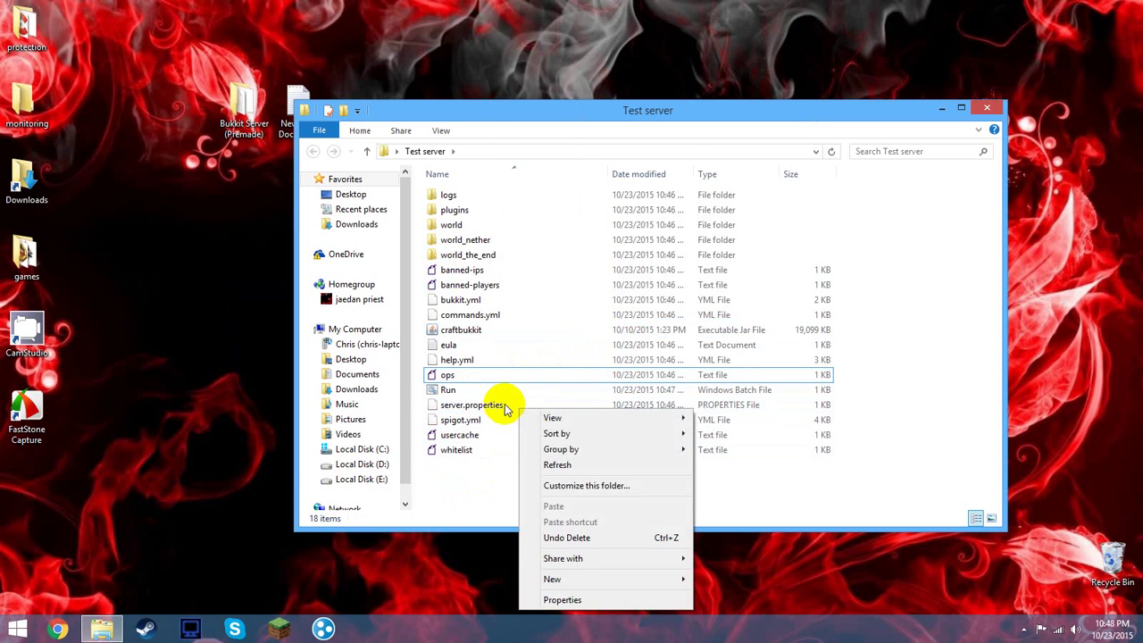
{"action": "right_click", "coordinate": [504, 408]}
{"action": "left_click", "coordinate": [553, 161]}
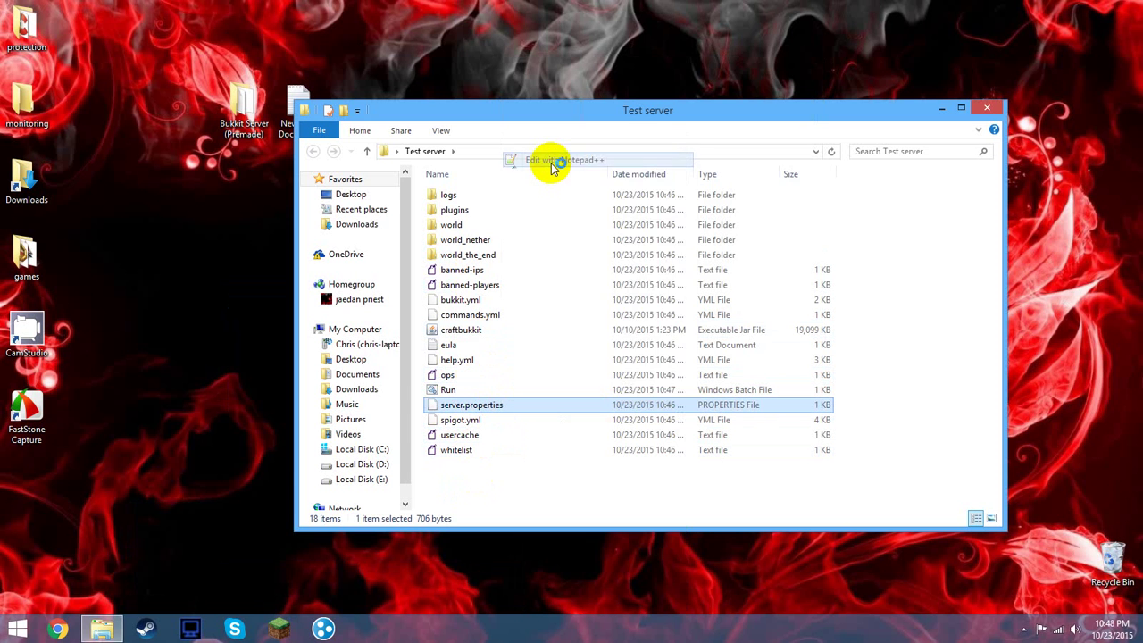
- Copy the IPv4 address from Hamachi, close it, and place the cursor after server-ip=
{"action": "left_click", "coordinate": [327, 633]}
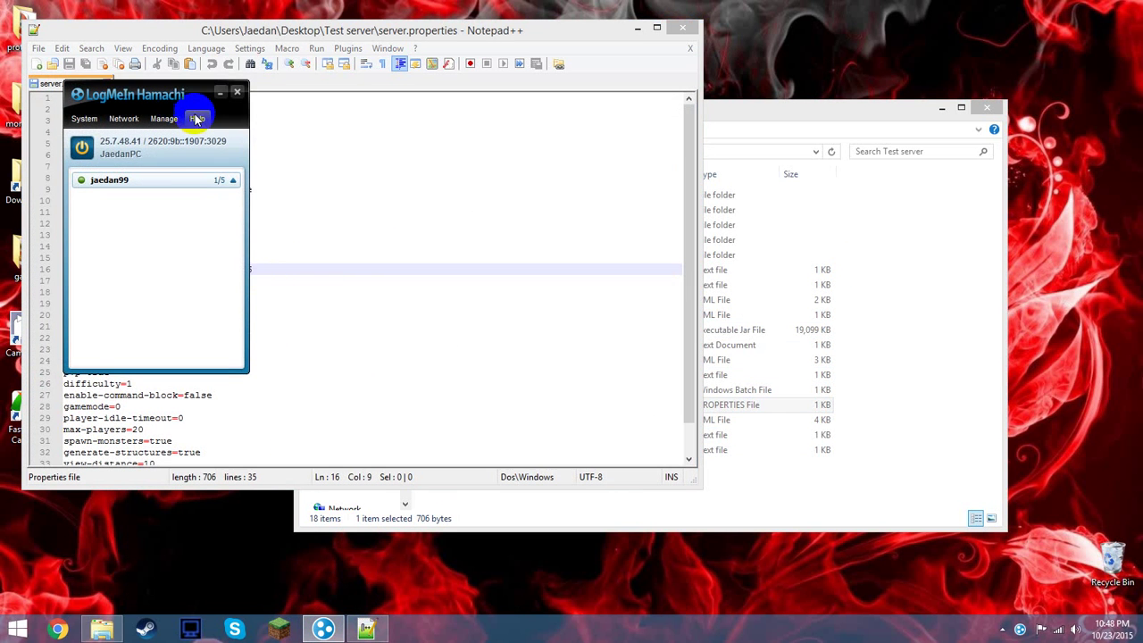
{"action": "left_click", "coordinate": [126, 144]}
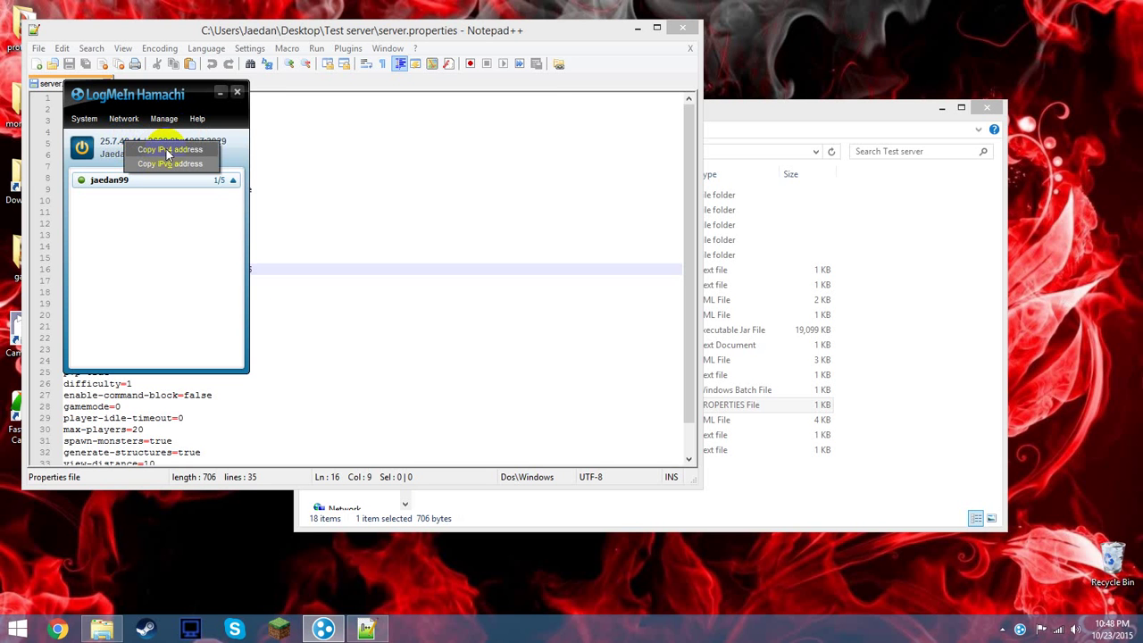
{"action": "left_click", "coordinate": [167, 150]}
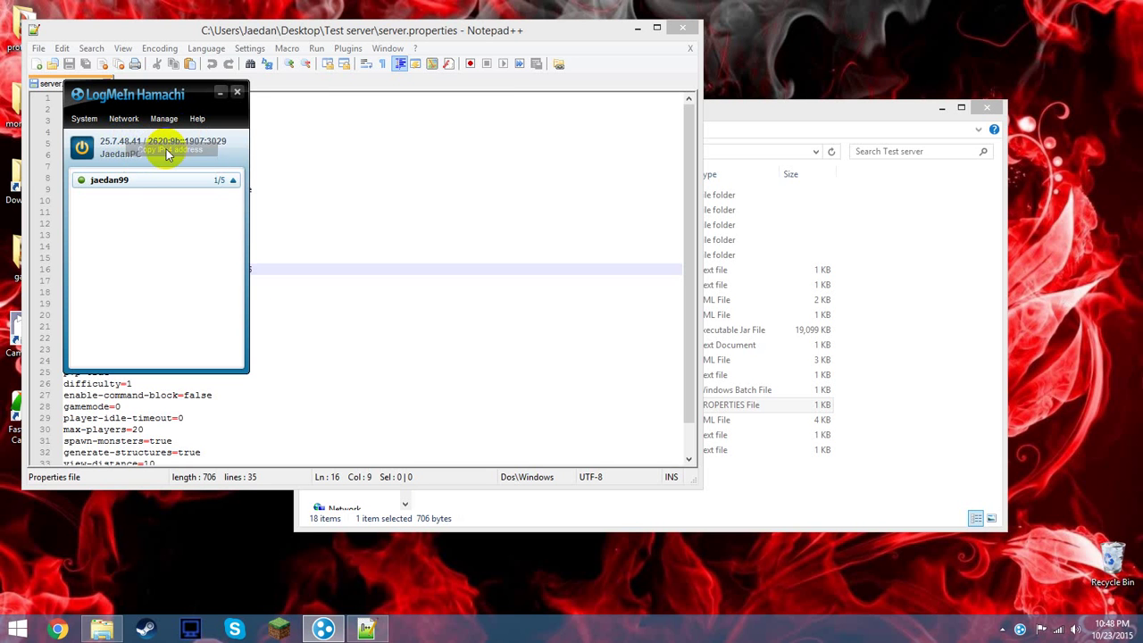
{"action": "left_click", "coordinate": [237, 92]}
{"action": "left_click", "coordinate": [126, 258]}
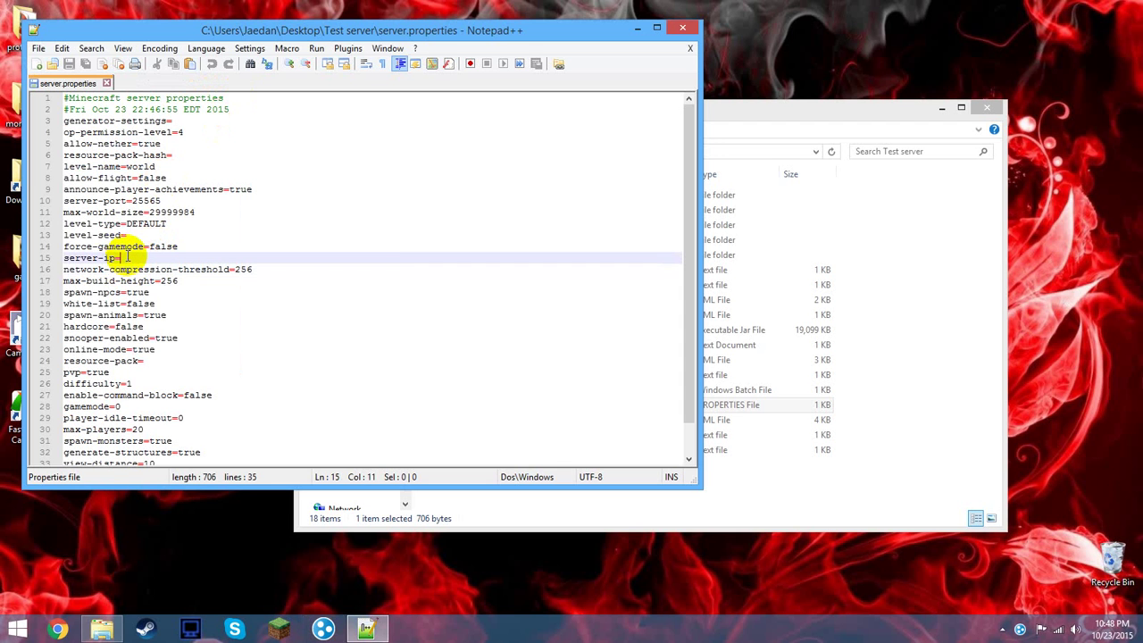
{"action": "key", "text": "ctrl+v"}
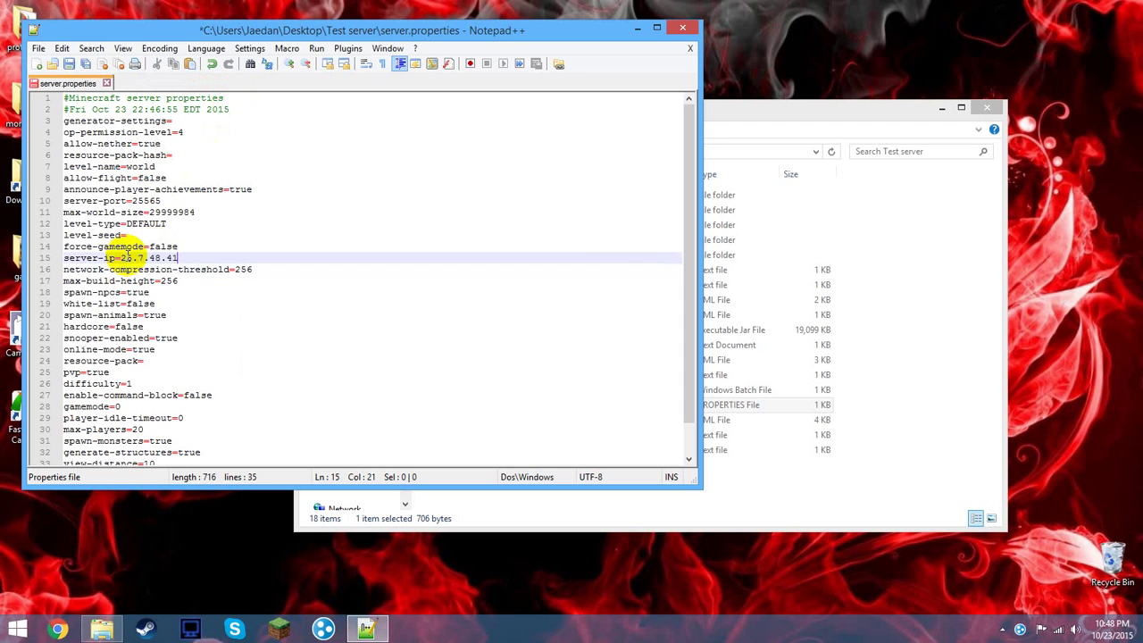
{"action": "left_click", "coordinate": [168, 201]}
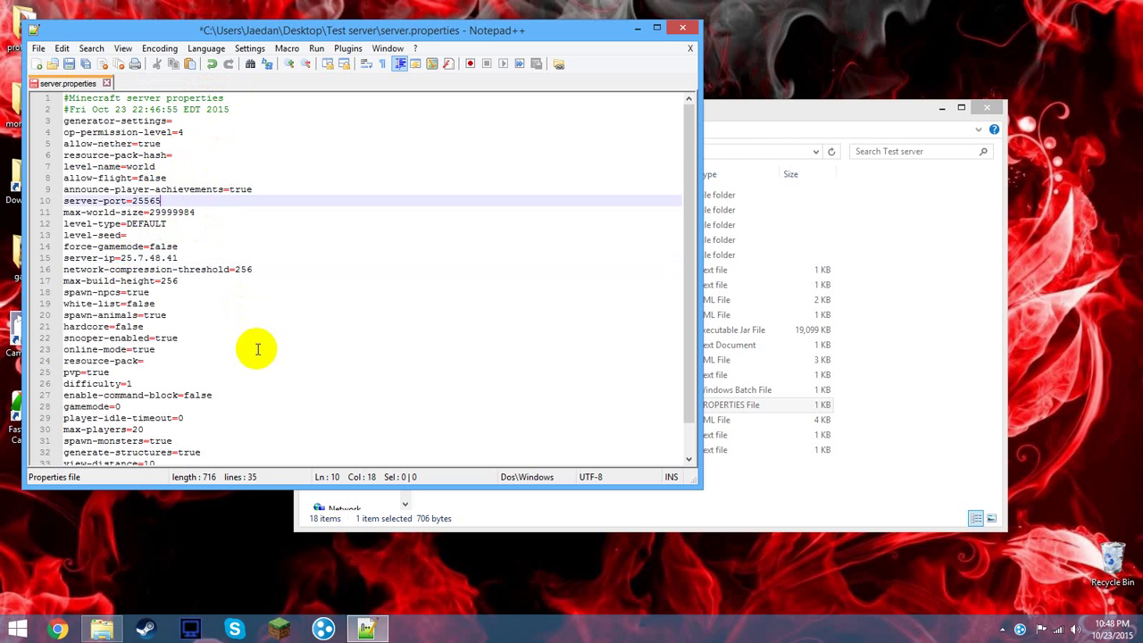
{"action": "scroll", "coordinate": [258, 348], "scroll_direction": "down", "scroll_amount": 1}
{"action": "left_click", "coordinate": [223, 443]}
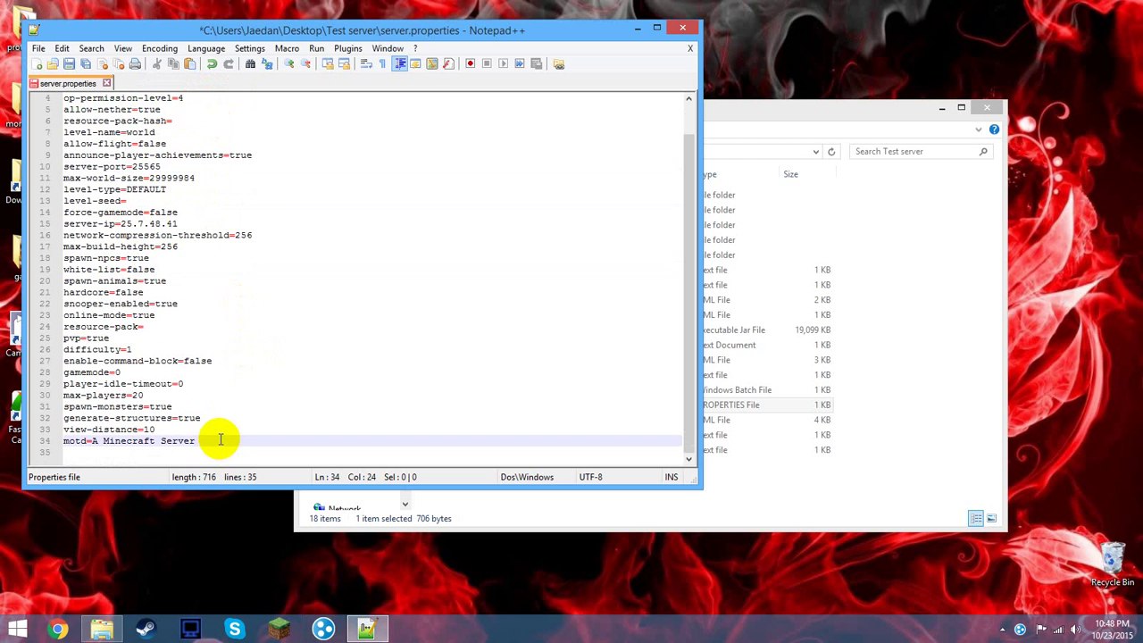
{"action": "key", "text": "BackSpace"}
{"action": "key", "text": "BackSpace"}
{"action": "key", "text": "BackSpace"}
{"action": "key", "text": "BackSpace"}
{"action": "key", "text": "BackSpace"}
{"action": "key", "text": "BackSpace"}
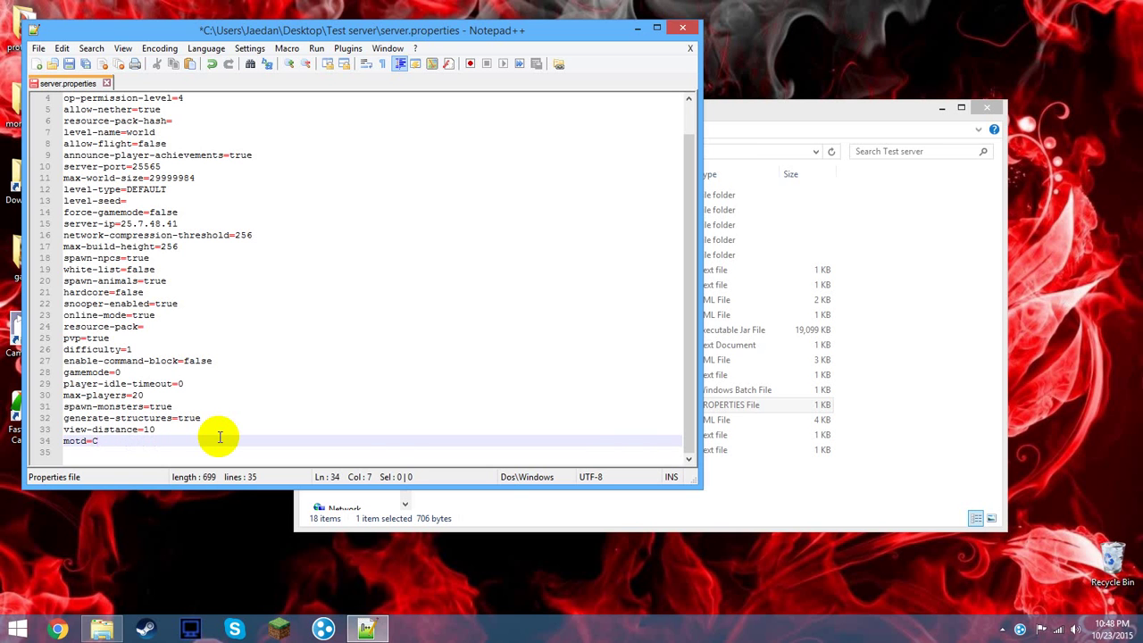
{"action": "type", "text": "hris the w"}
{"action": "type", "text": "ord Gaming"}
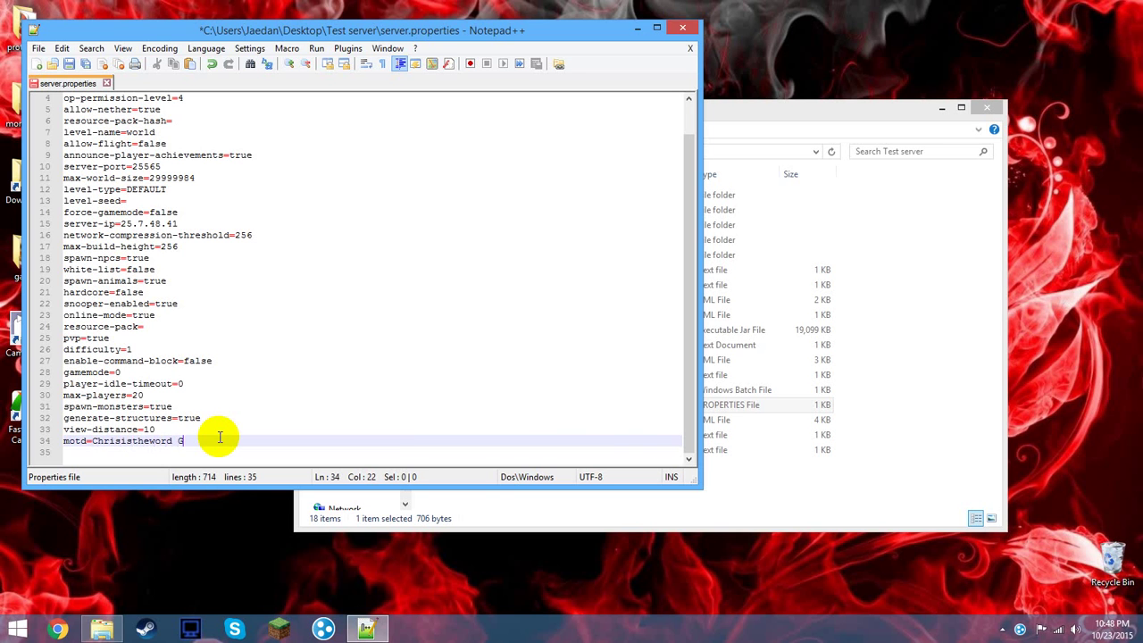
- Save server.properties and close Notepad++
{"action": "left_click", "coordinate": [39, 48]}
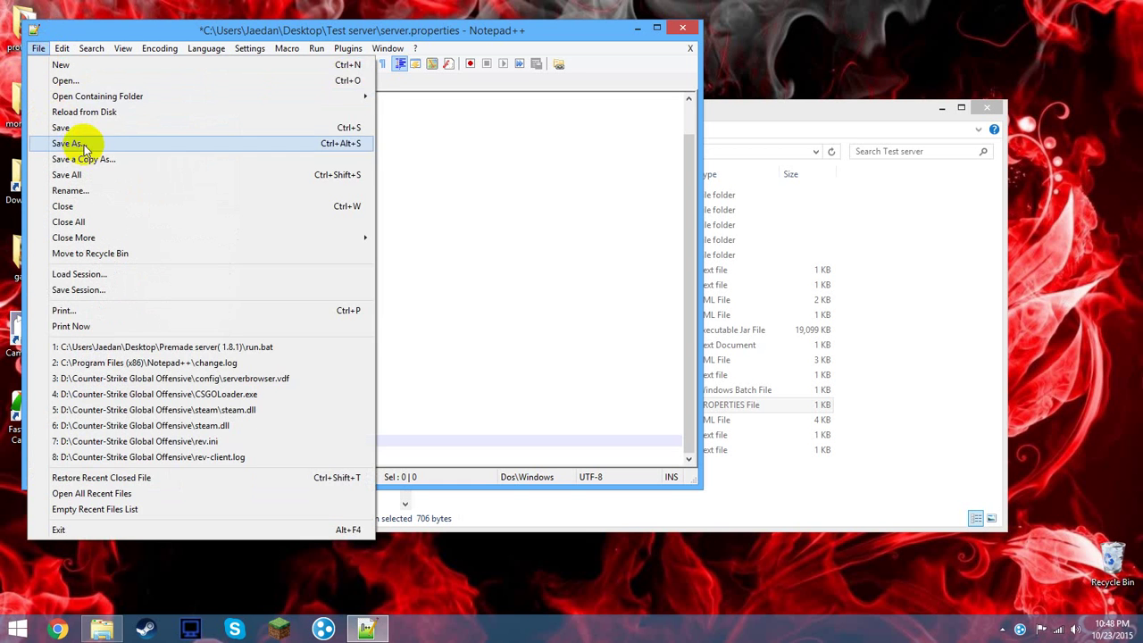
{"action": "left_click", "coordinate": [77, 128]}
{"action": "left_click", "coordinate": [683, 28]}
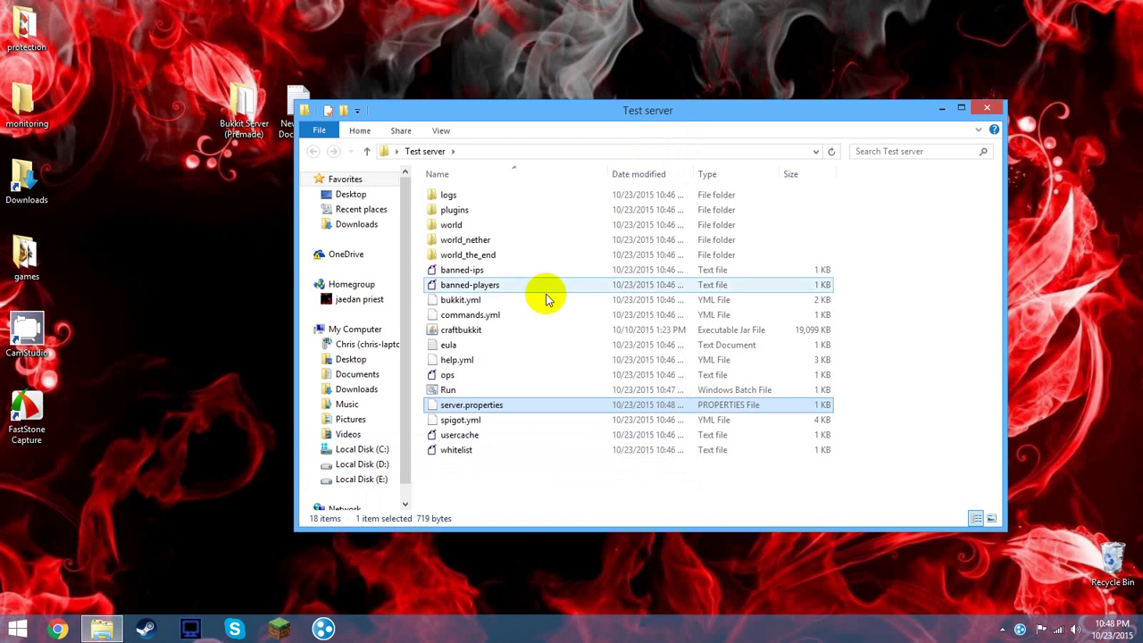
- Start the server from Run.bat and run the plugins command, which lists 0 plugins
{"action": "double_click", "coordinate": [451, 390]}
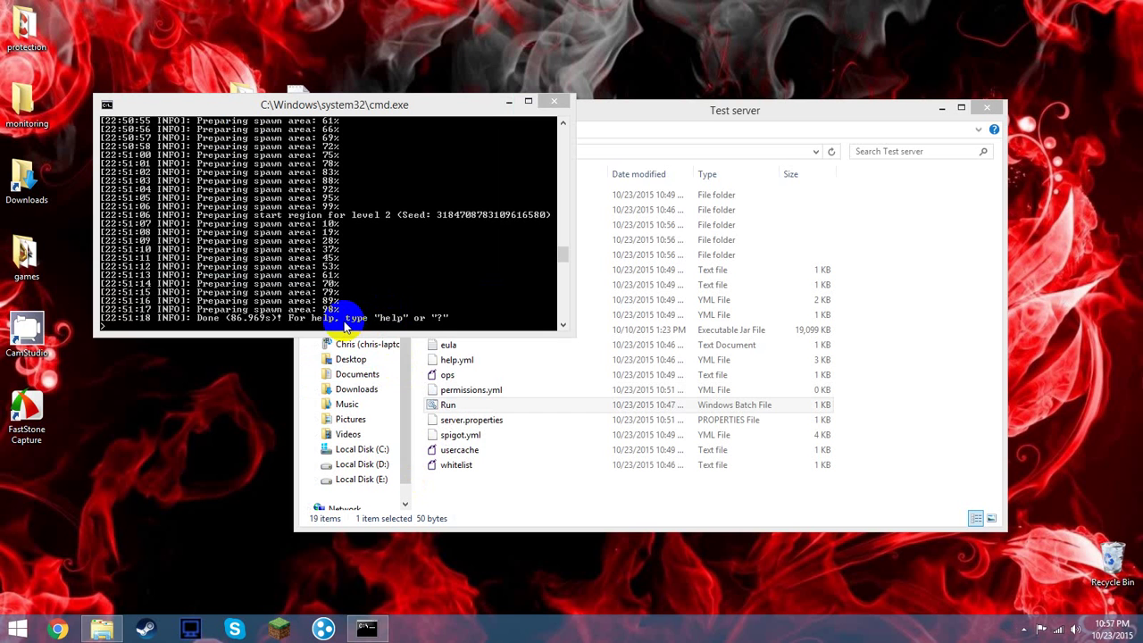
{"action": "left_click", "coordinate": [150, 329]}
{"action": "type", "text": "plugi"}
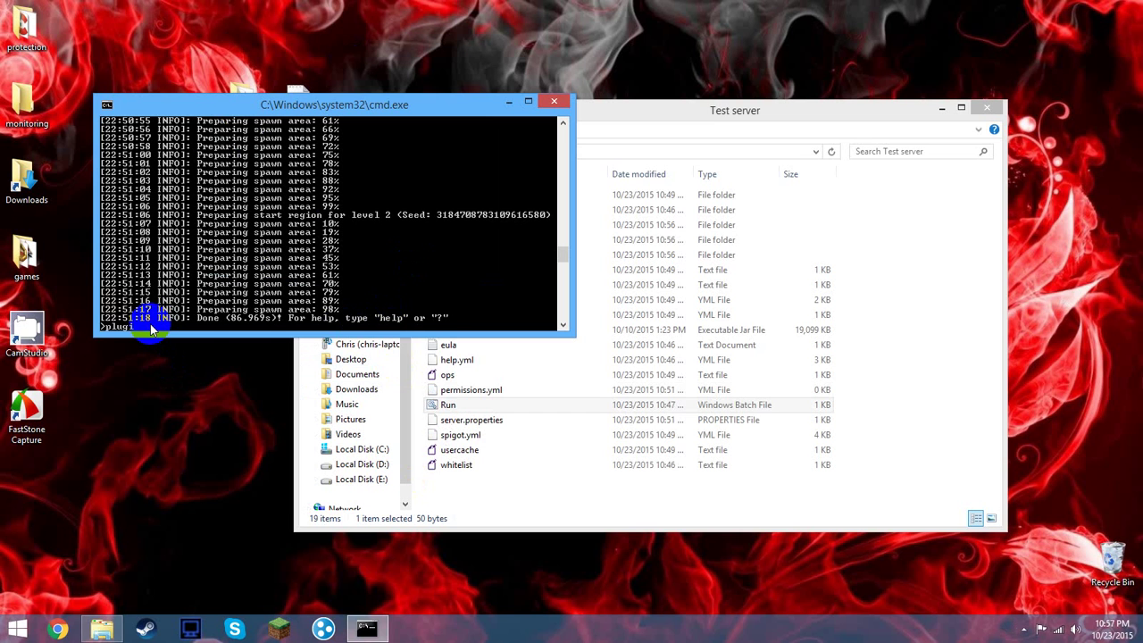
{"action": "type", "text": "ns"}
{"action": "type", "text": "ns"}
{"action": "key", "text": "Return"}
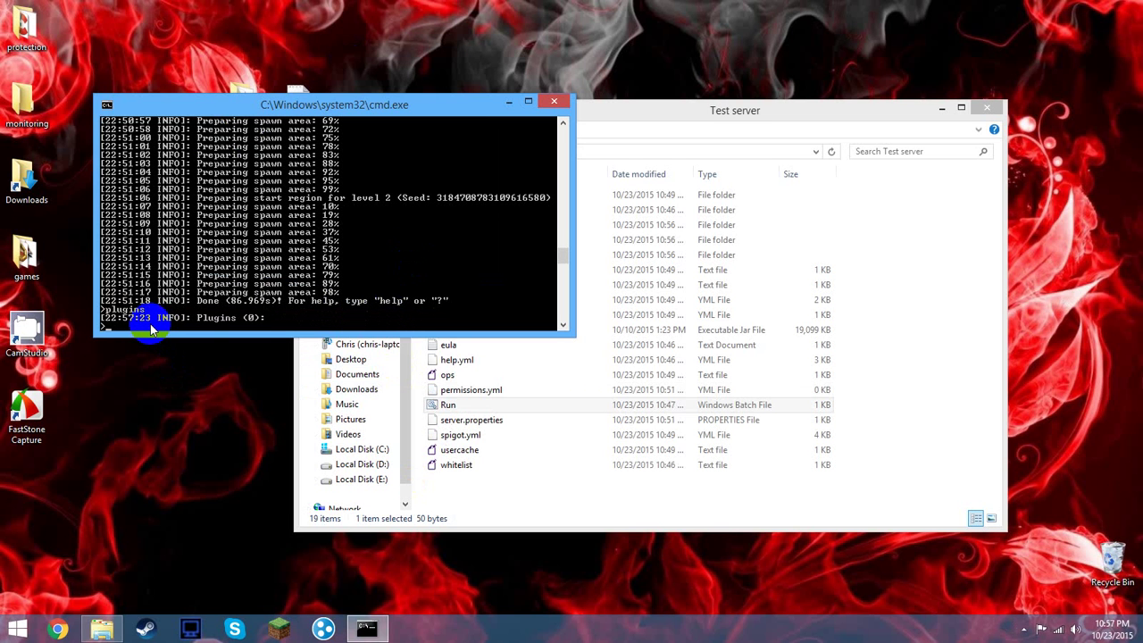
- Run the version command to confirm CraftBukkit for MC 1.8.8, two versions behind
{"action": "type", "text": "version"}
{"action": "key", "text": "Return"}
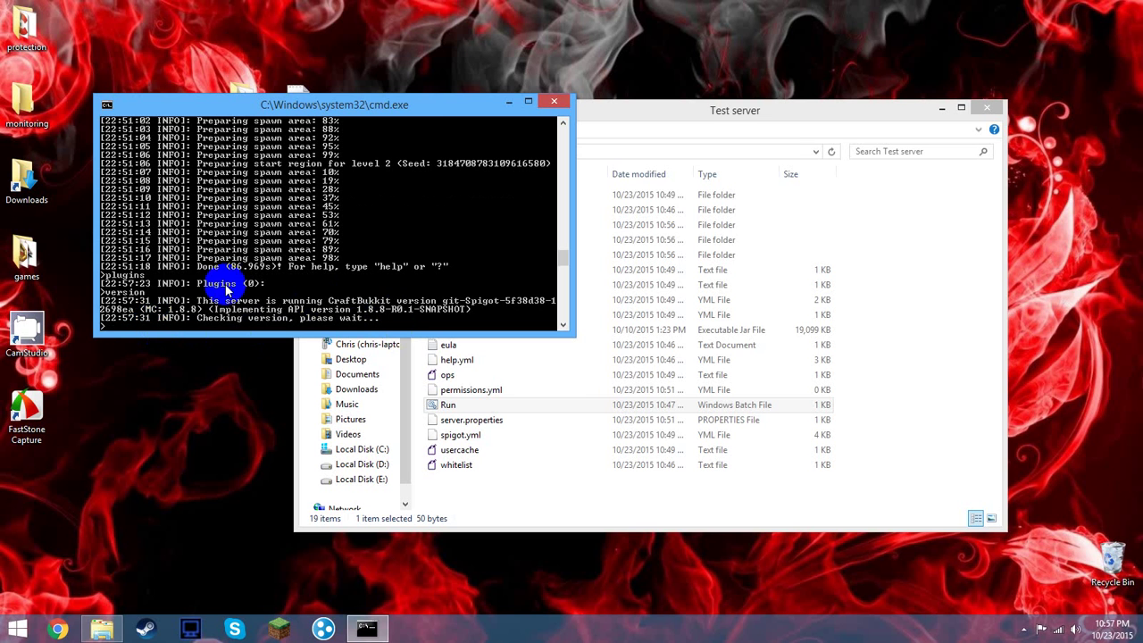
{"action": "type", "text": "st"}
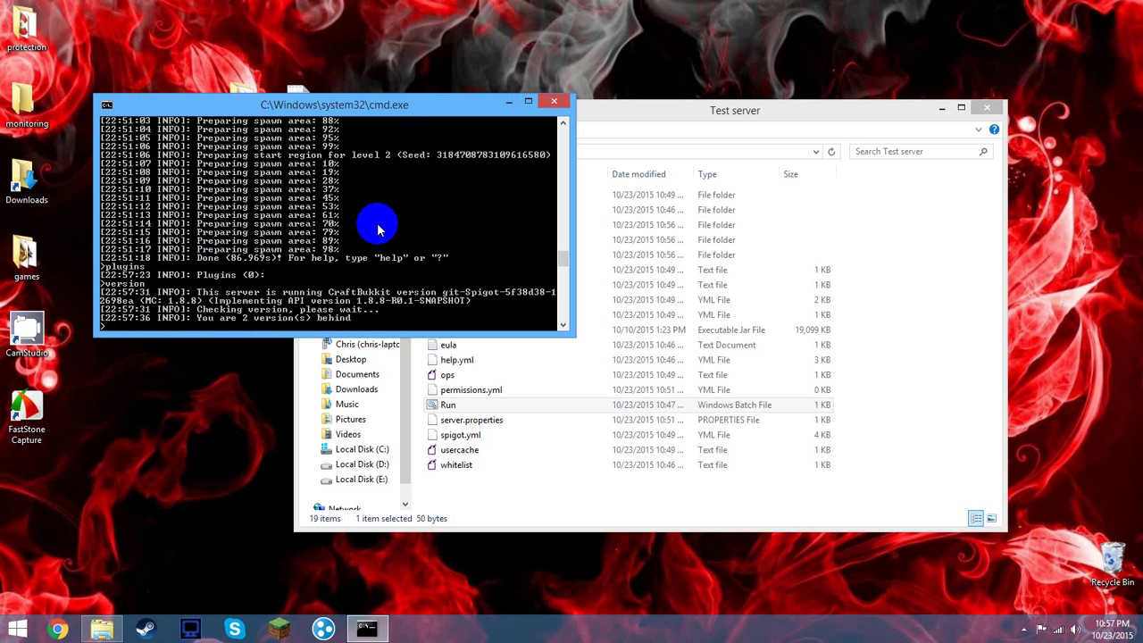
{"action": "left_click", "coordinate": [418, 117]}
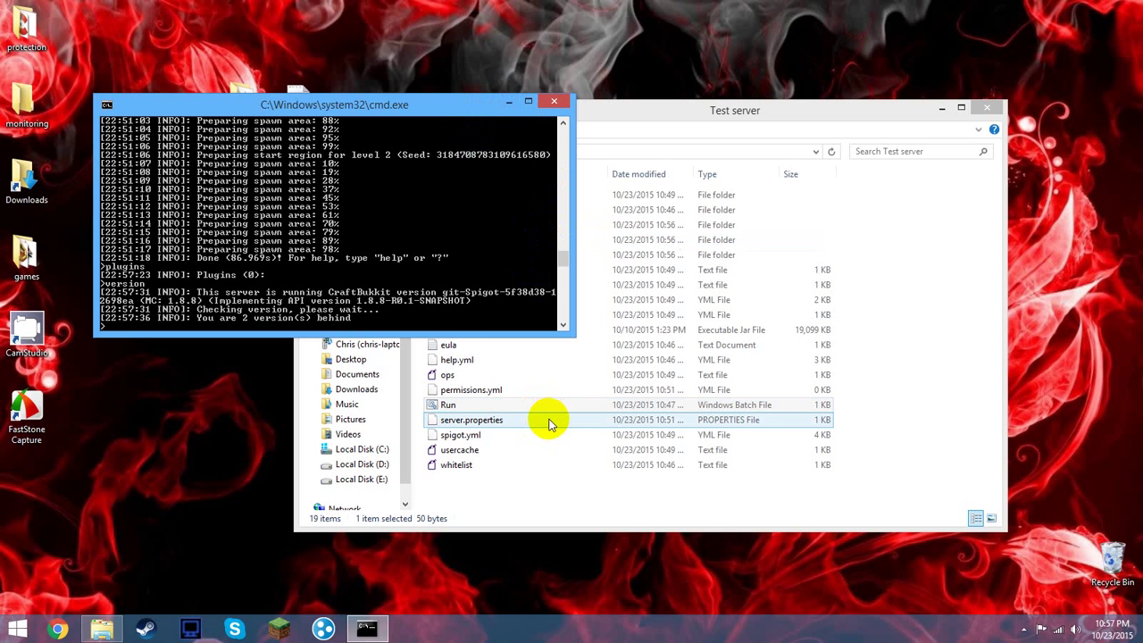
{"action": "left_click", "coordinate": [437, 286]}
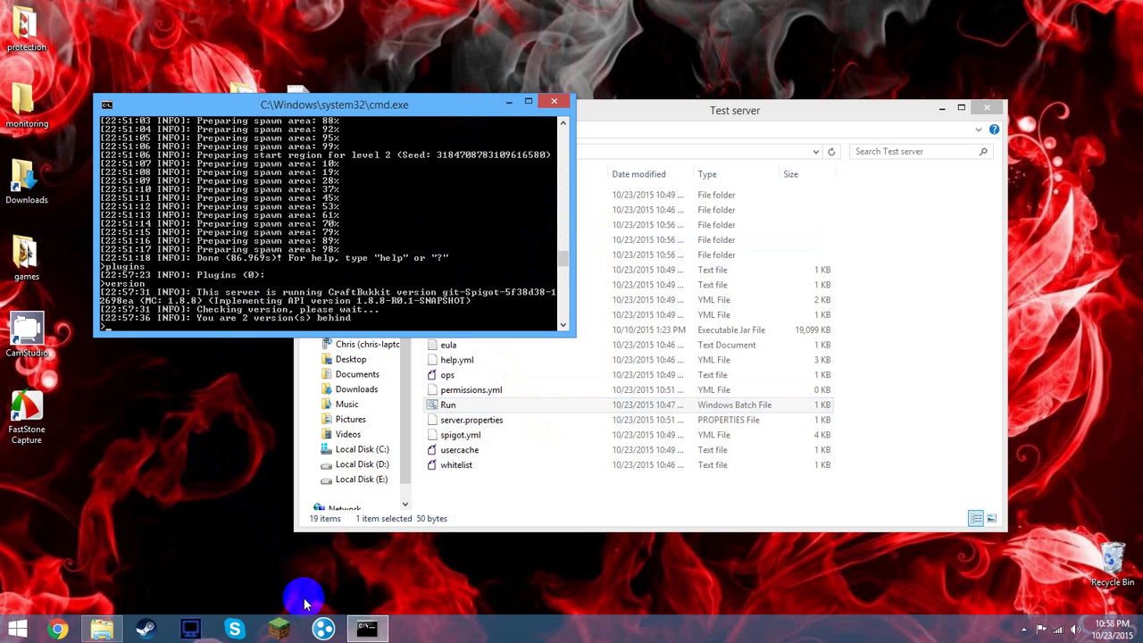
{"action": "left_click", "coordinate": [321, 629]}
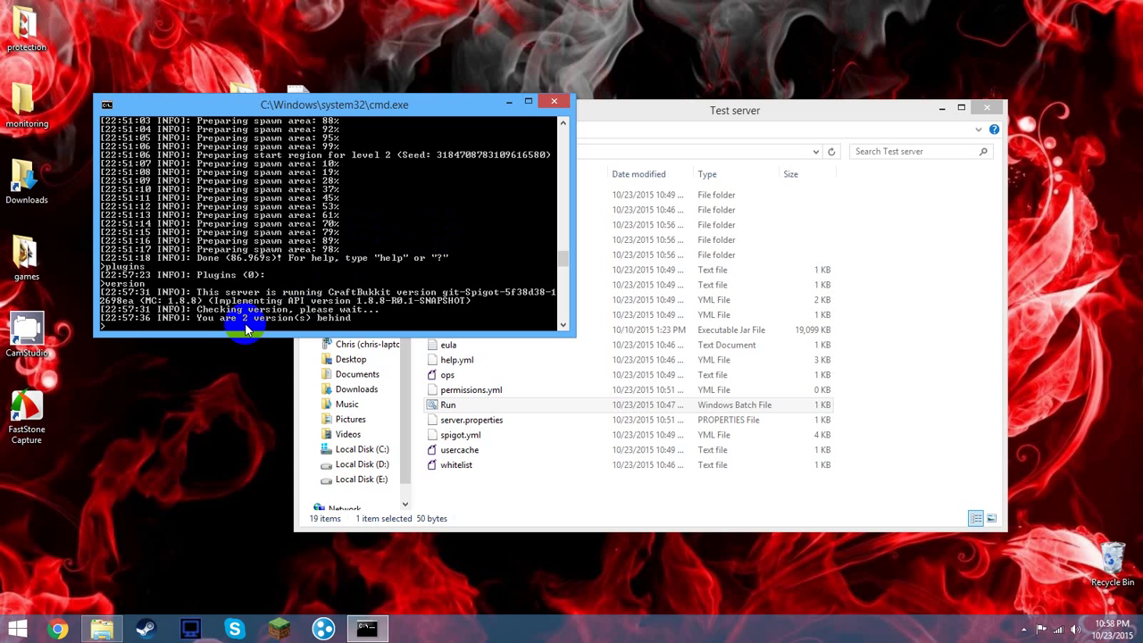
- Stop the server with the stop command and dismiss the pause prompt to close the console
{"action": "type", "text": "stop"}
{"action": "key", "text": "Return"}
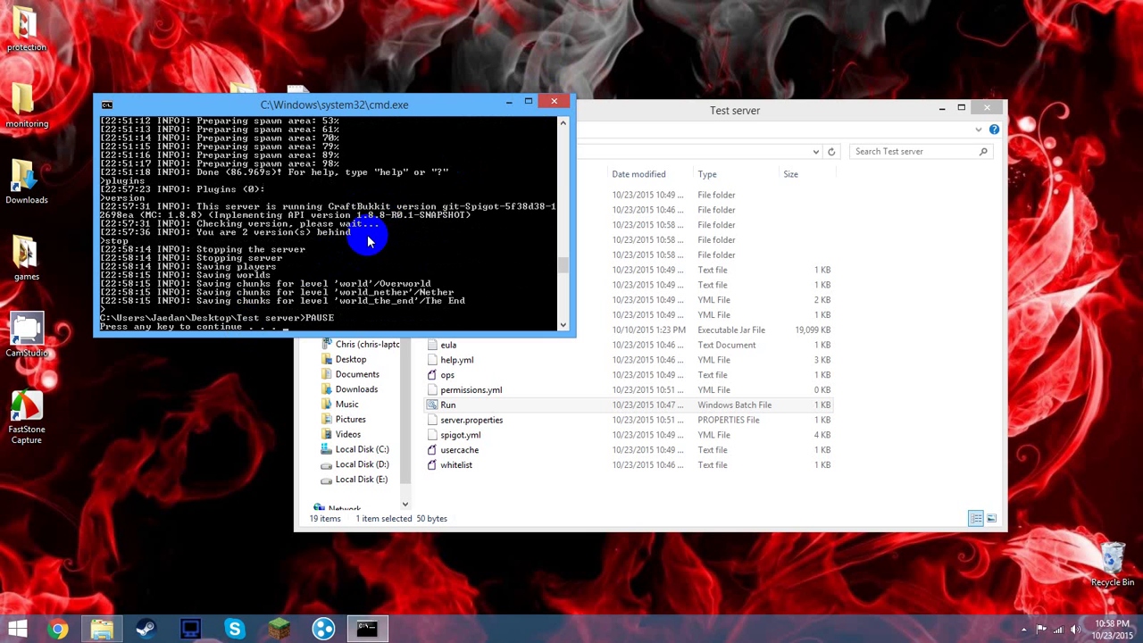
{"action": "key", "text": "Return"}
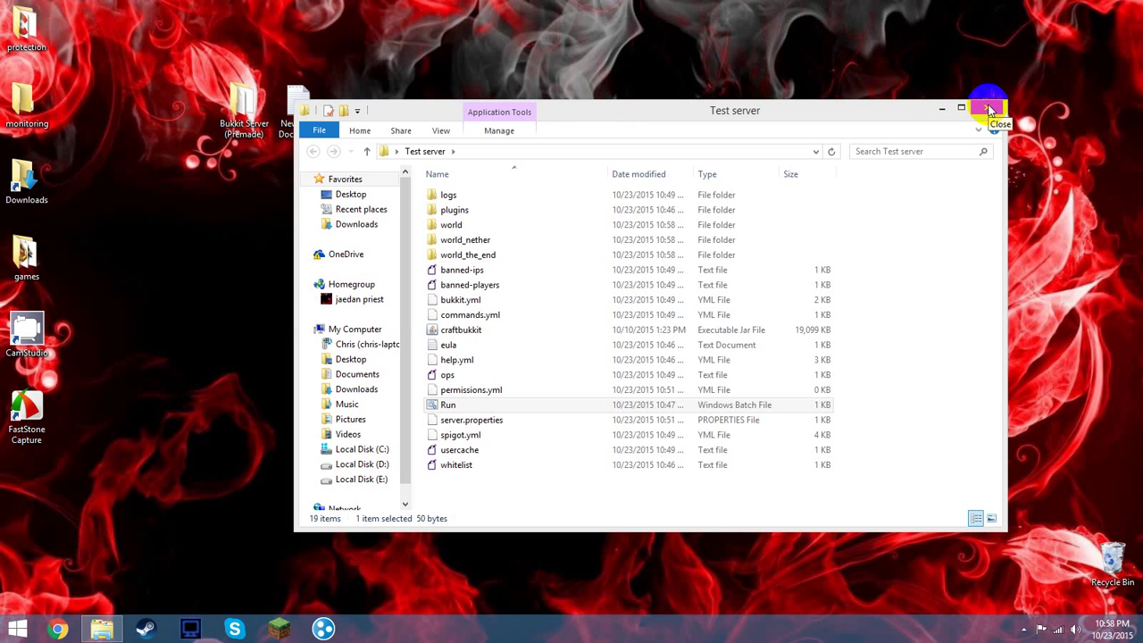
- Close the Test server window and move New Text Document and Bukkit Server (Premade) beside Test server
{"action": "left_click", "coordinate": [990, 109]}
{"action": "left_click_drag", "start_coordinate": [300, 109], "coordinate": [403, 261]}
{"action": "mouse_move", "coordinate": [243, 107]}
{"action": "left_mouse_down"}
{"action": "mouse_move", "coordinate": [273, 234]}
{"action": "mouse_move", "coordinate": [298, 261]}
{"action": "mouse_move", "coordinate": [348, 259]}
{"action": "left_mouse_up"}
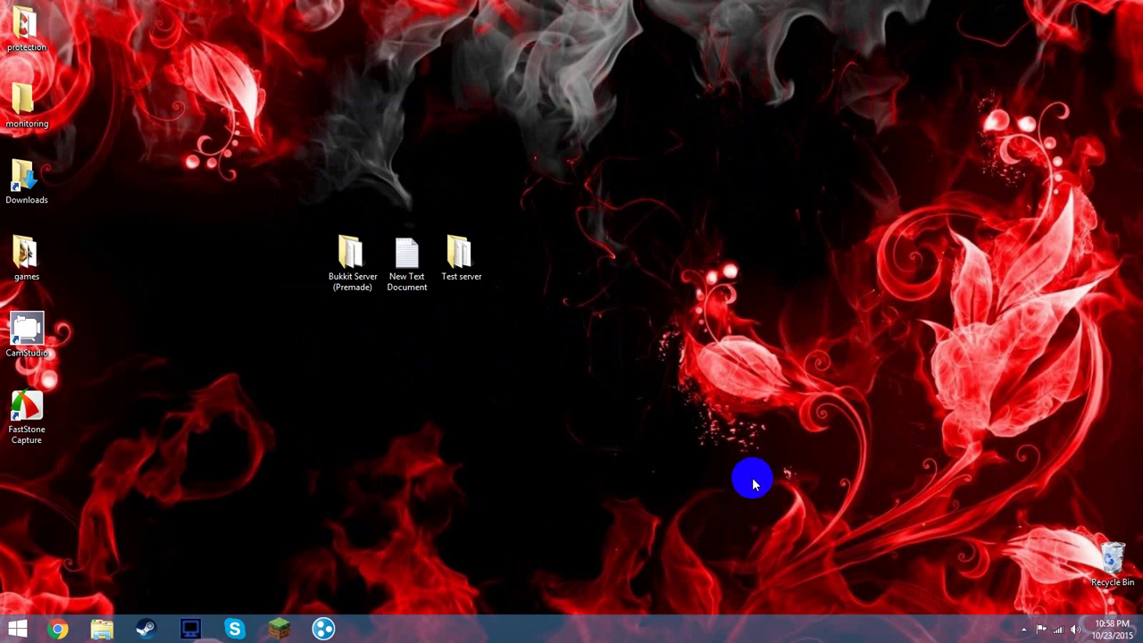
- Box-select the three grouped desktop items
{"action": "mouse_move", "coordinate": [523, 348]}
{"action": "left_mouse_down"}
{"action": "mouse_move", "coordinate": [334, 202]}
{"action": "mouse_move", "coordinate": [260, 186]}
{"action": "left_mouse_up"}
{"action": "left_click", "coordinate": [502, 353]}
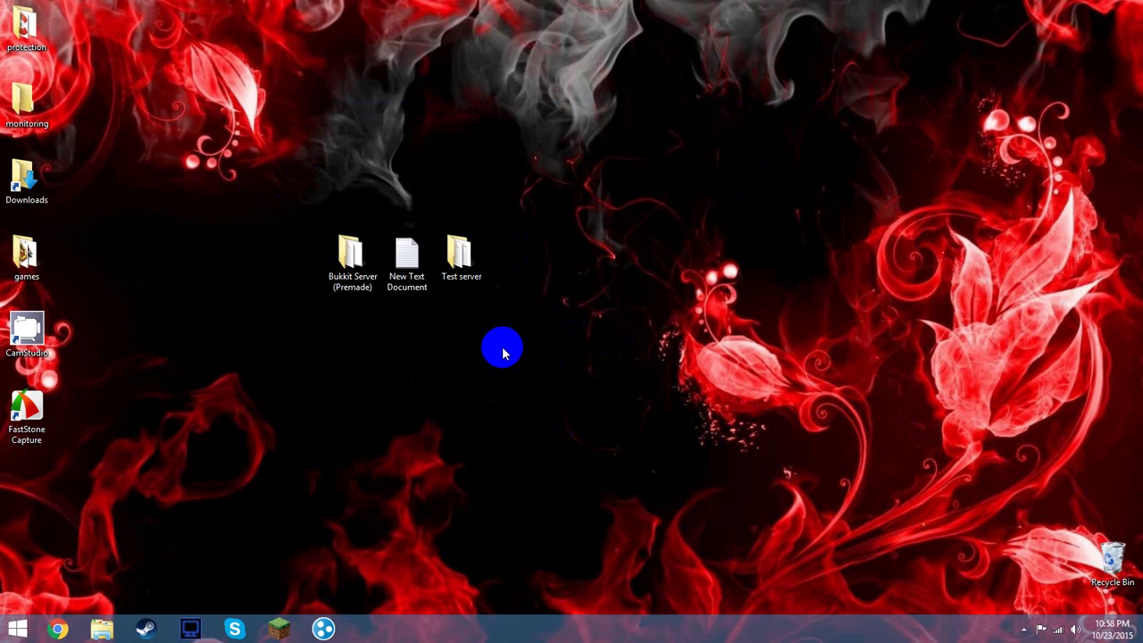
{"action": "mouse_move", "coordinate": [549, 342]}
{"action": "left_mouse_down"}
{"action": "mouse_move", "coordinate": [328, 225]}
{"action": "mouse_move", "coordinate": [265, 173]}
{"action": "mouse_move", "coordinate": [548, 305]}
{"action": "mouse_move", "coordinate": [631, 426]}
{"action": "mouse_move", "coordinate": [572, 383]}
{"action": "left_mouse_up"}
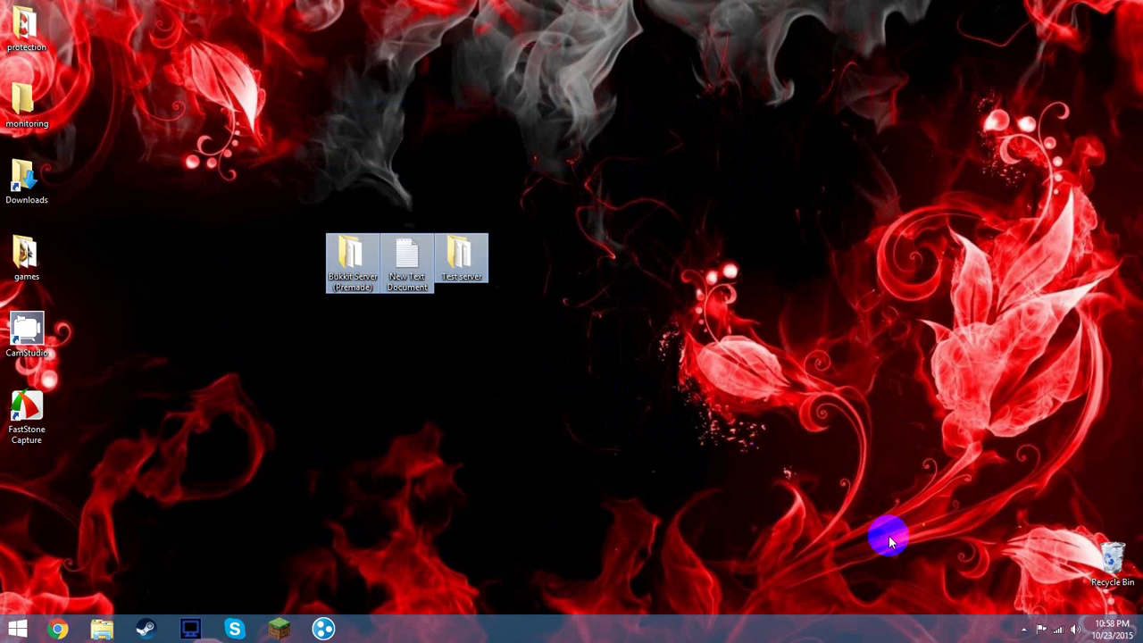